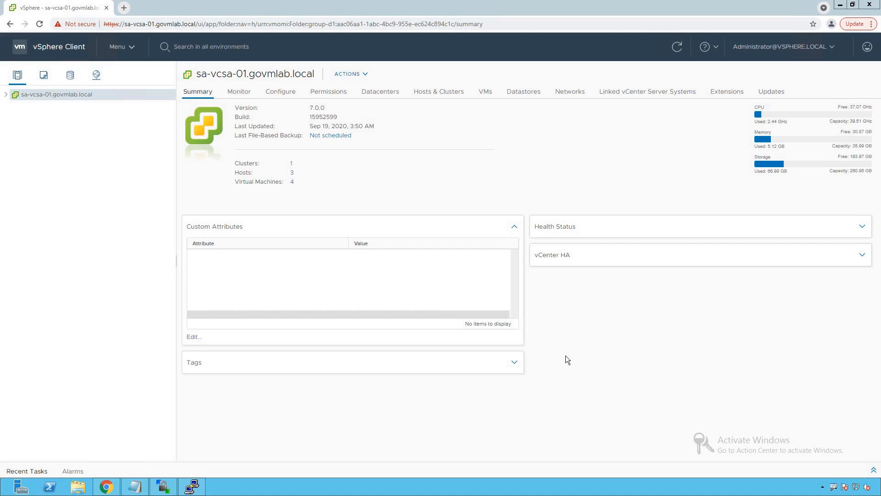
- Expand the sa-vcsa-01.govmlab.local inventory through SA-Datacenter down to the contents of SA-Cluster
left_click(415, 176)
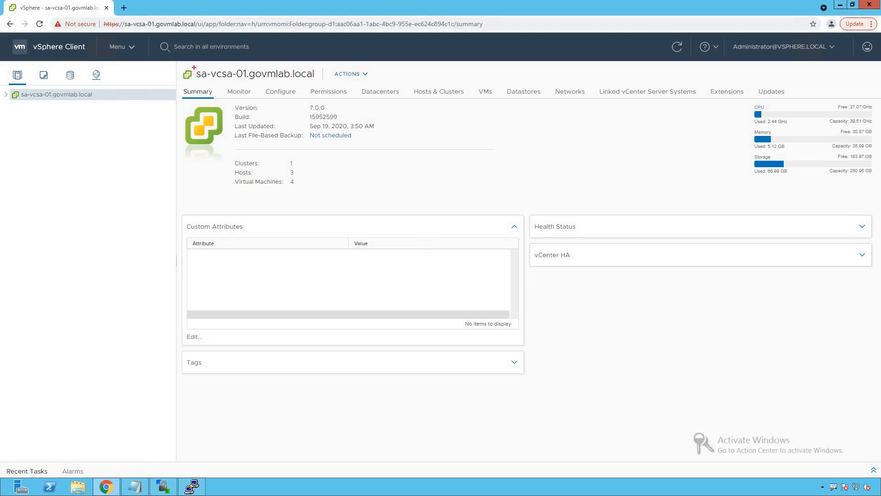
mouse_move(180, 62)
left_mouse_down()
mouse_move(201, 73)
mouse_move(317, 80)
left_mouse_up()
key("Escape")
left_click(6, 95)
left_click_drag(0, 99, 98, 117)
key("Escape")
left_click(14, 106)
key("ctrl+2")
left_click_drag(12, 108, 87, 130)
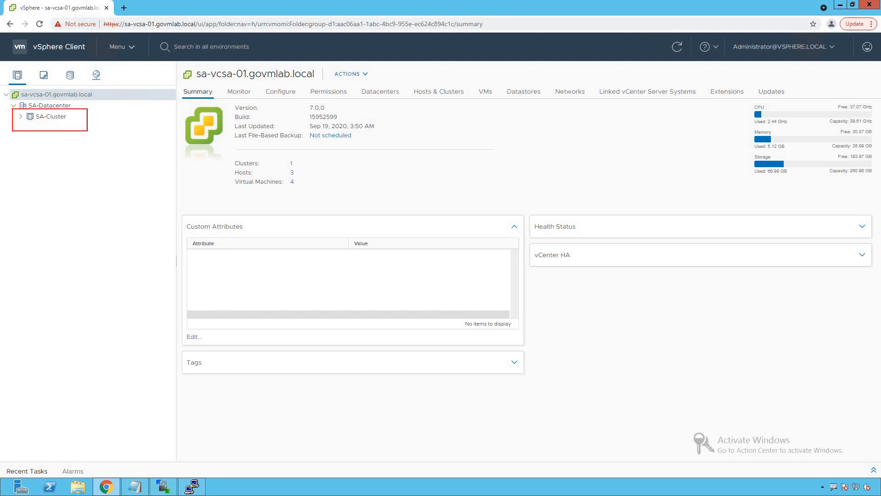
key("Escape")
left_click(21, 117)
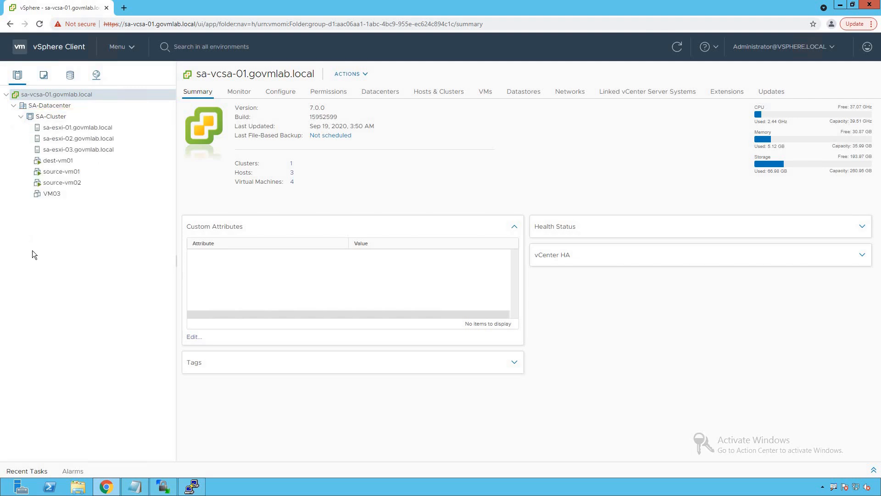
- Examine the ESXi hosts and the virtual machines listed under SA-Cluster
key("ctrl+2")
left_click_drag(26, 120, 131, 157)
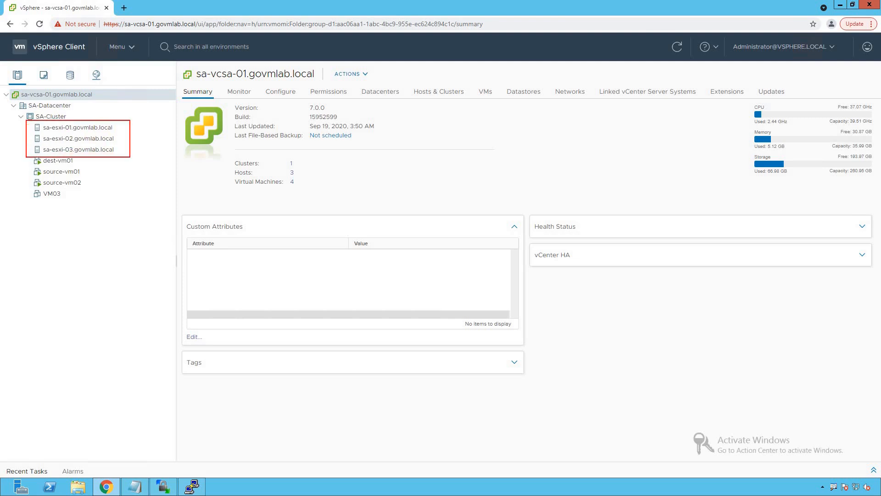
key("Escape")
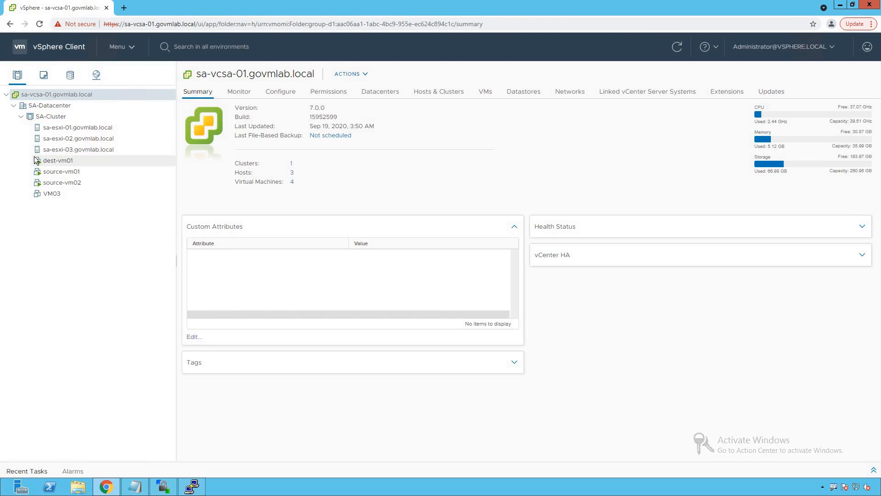
key("ctrl+2")
left_click_drag(30, 153, 103, 215)
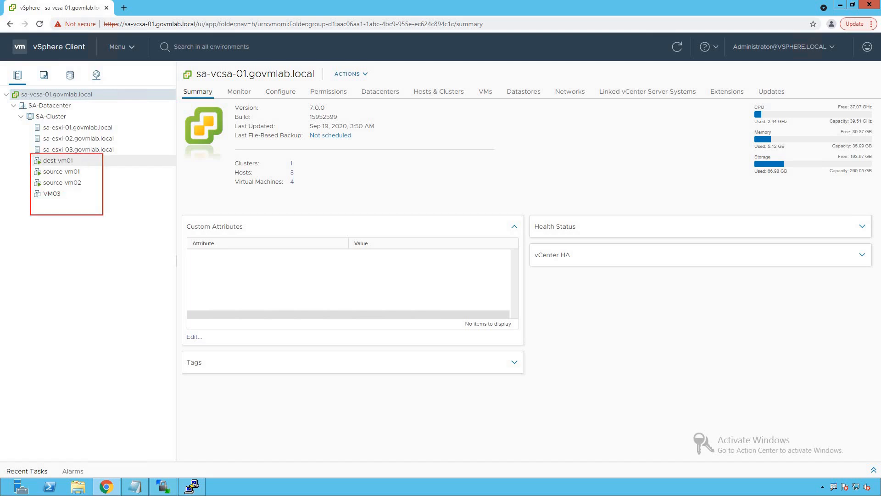
key("Escape")
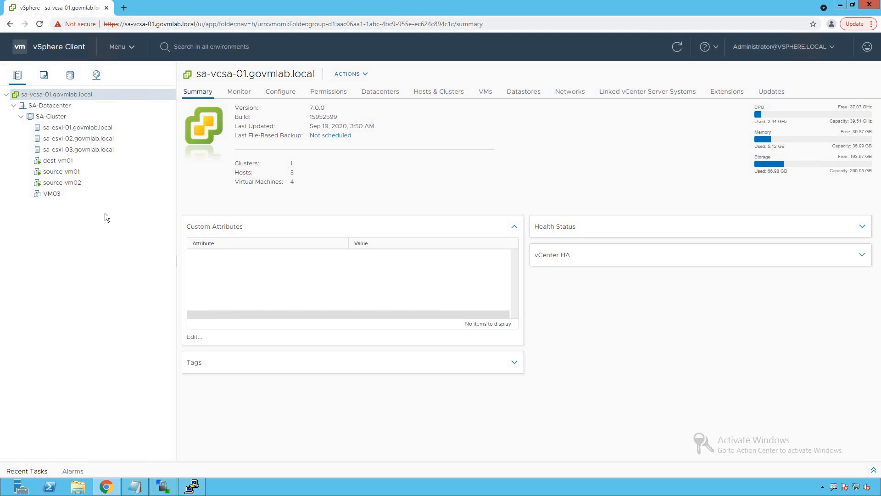
- Open the vds-site-a distributed switch in SA-Datacenter's networking inventory and examine the port groups beneath it
left_click(96, 78)
left_click(16, 108)
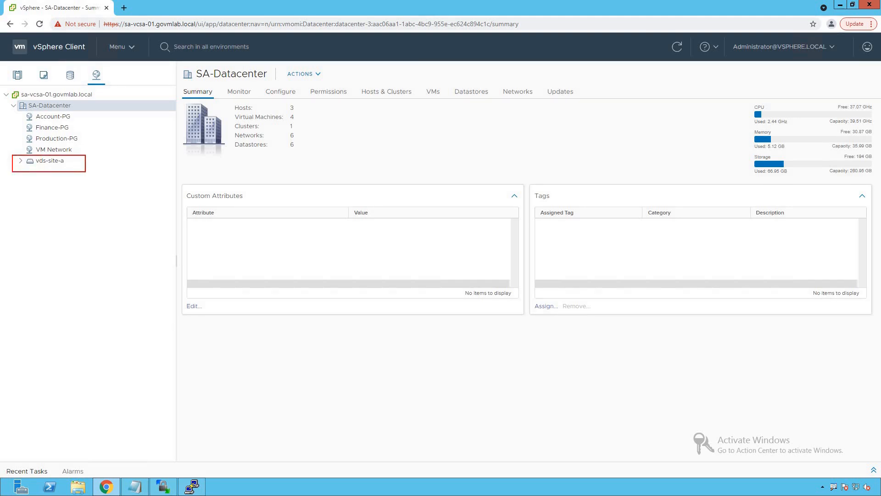
left_click(20, 162)
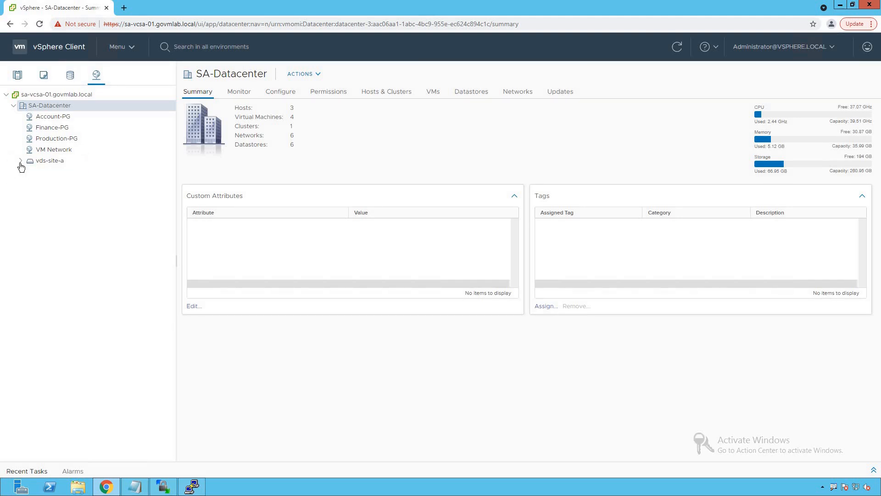
left_click(46, 161)
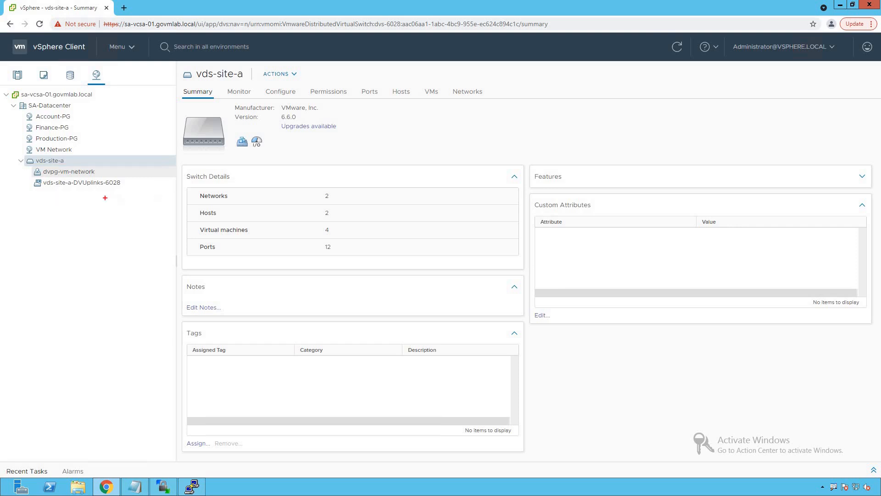
mouse_move(31, 167)
left_mouse_down()
mouse_move(122, 182)
mouse_move(99, 158)
mouse_move(108, 149)
left_mouse_up()
key("Escape")
key("ctrl+2")
mouse_move(26, 176)
left_mouse_down()
mouse_move(135, 190)
mouse_move(106, 197)
left_mouse_up()
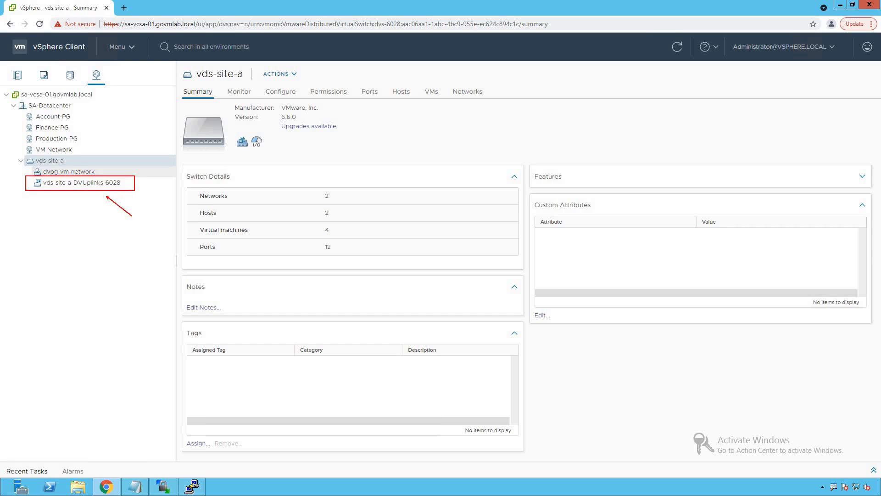
key("Escape")
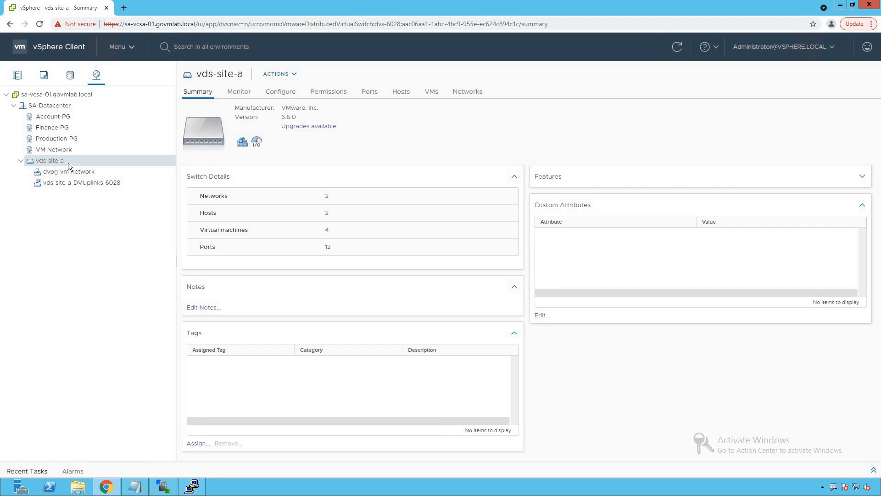
- Review the hosts and the virtual machines connected to the vds-site-a switch
left_click(400, 98)
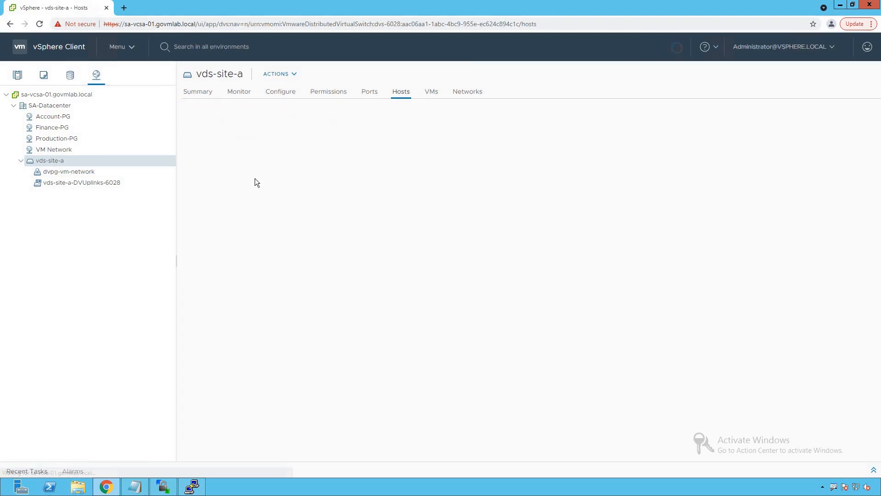
left_click_drag(183, 124, 309, 171)
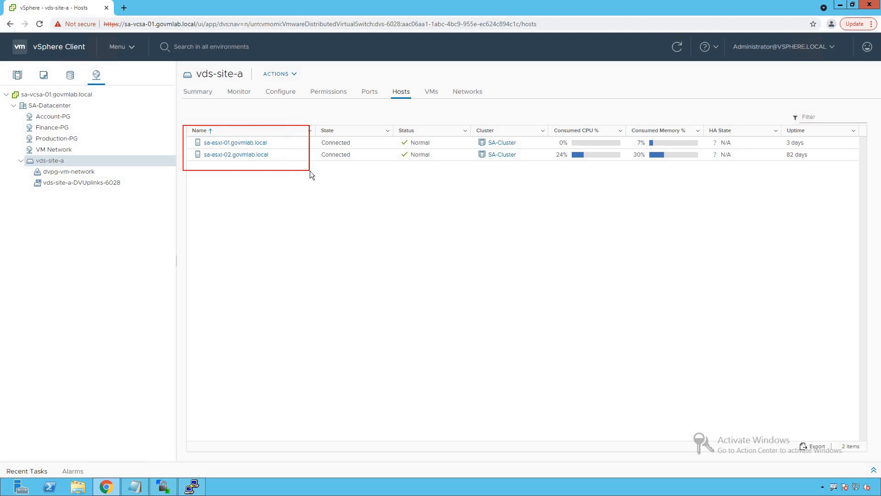
left_click(434, 93)
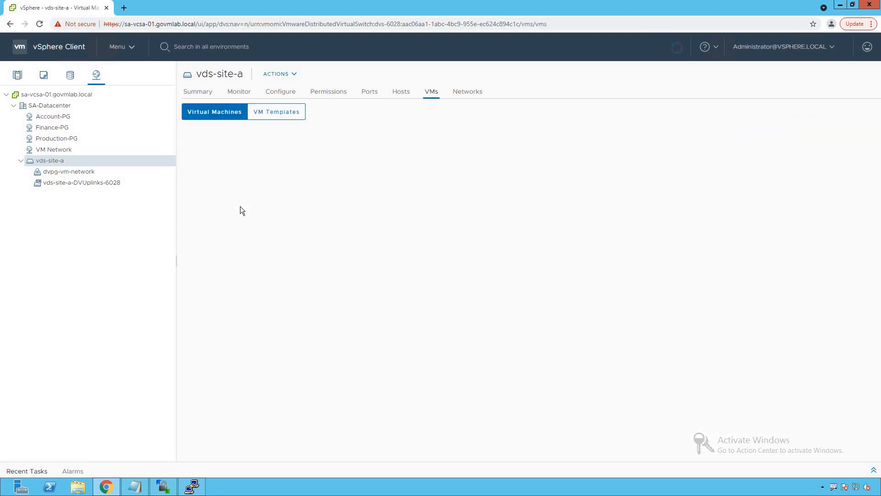
left_click_drag(188, 139, 274, 201)
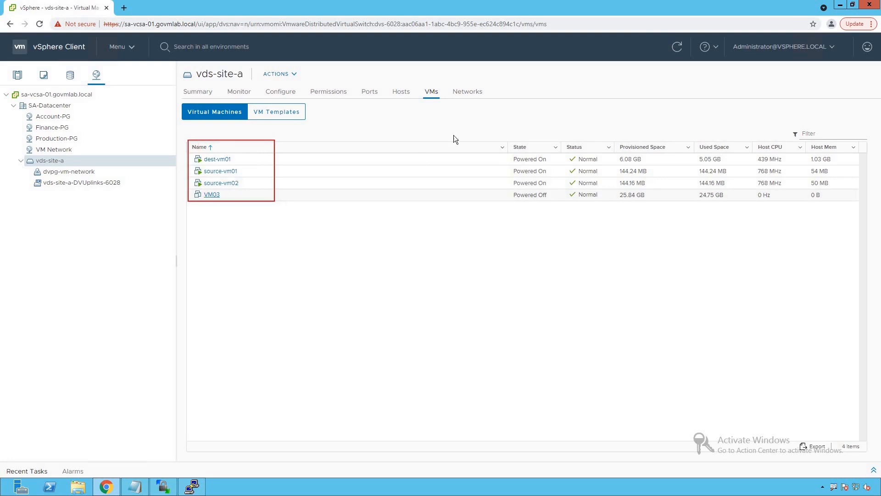
- Review the distributed port groups and the uplink port groups of vds-site-a
left_click(470, 94)
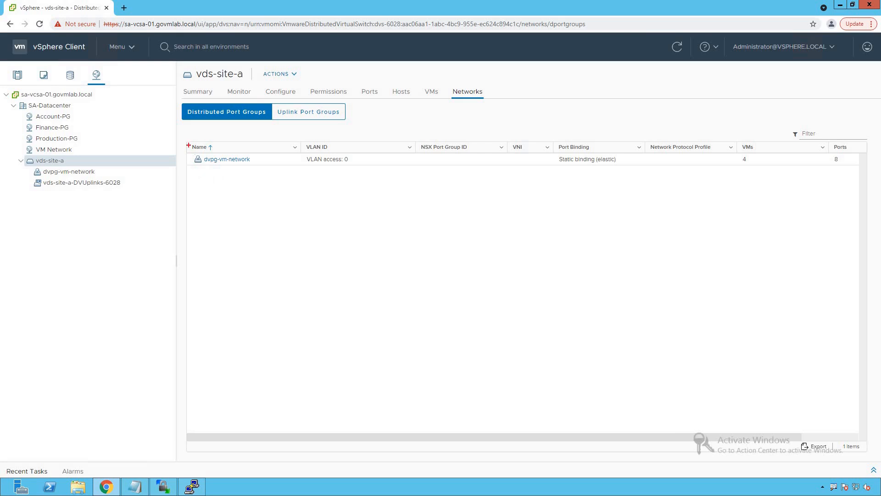
left_click_drag(187, 141, 283, 170)
key("e")
left_click(310, 113)
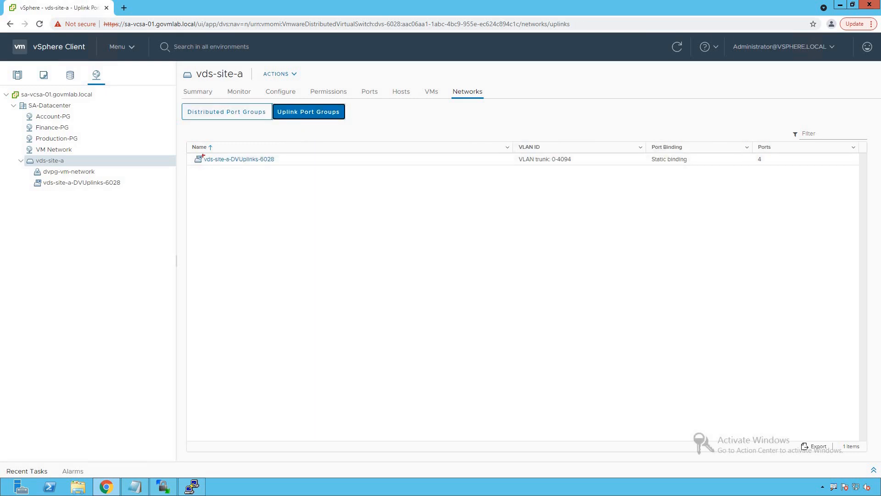
left_click_drag(188, 141, 307, 168)
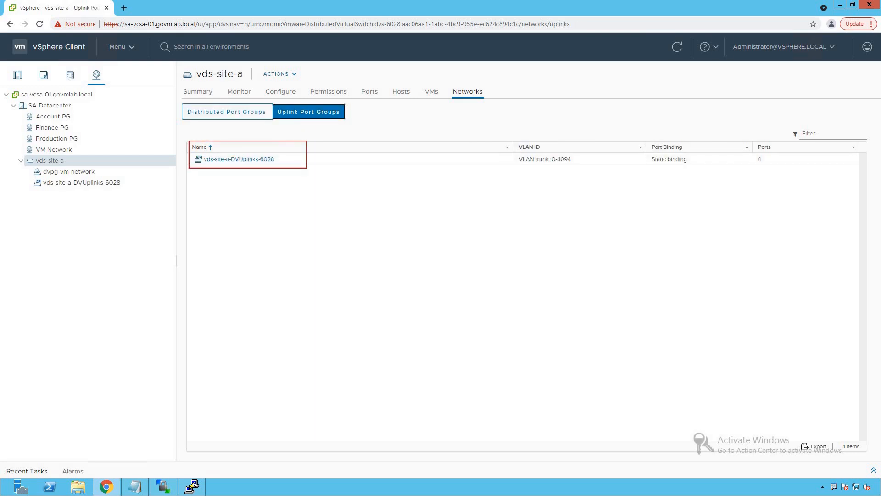
key("Escape")
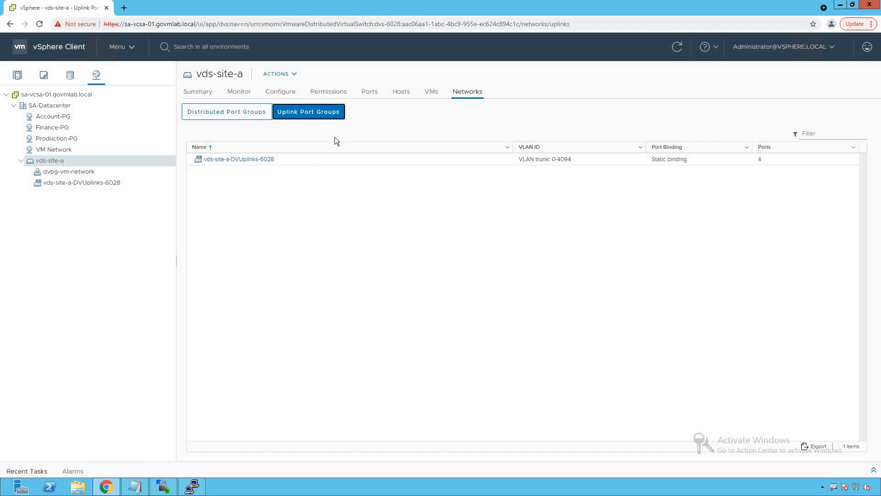
- List the ports of vds-site-a and examine which ones serve the host uplinks and the virtual machines
left_click(372, 93)
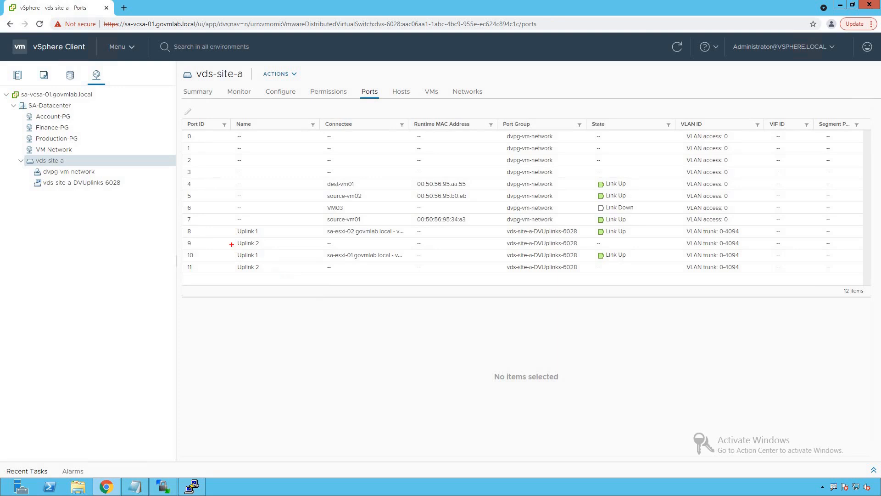
mouse_move(182, 223)
left_mouse_down()
mouse_move(285, 271)
mouse_move(668, 275)
left_mouse_up()
key("e")
mouse_move(185, 177)
left_mouse_down()
mouse_move(278, 214)
mouse_move(487, 227)
left_mouse_up()
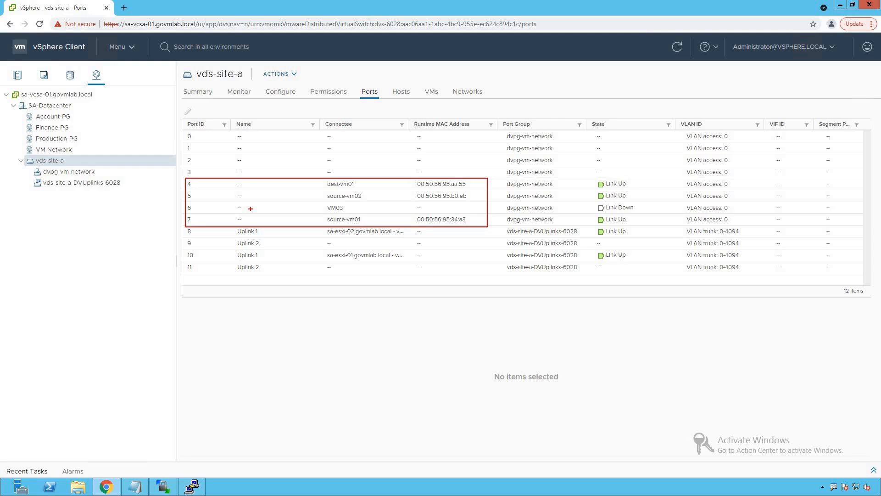
left_click_drag(174, 187, 154, 187)
left_click_drag(181, 221, 156, 221)
key("Escape")
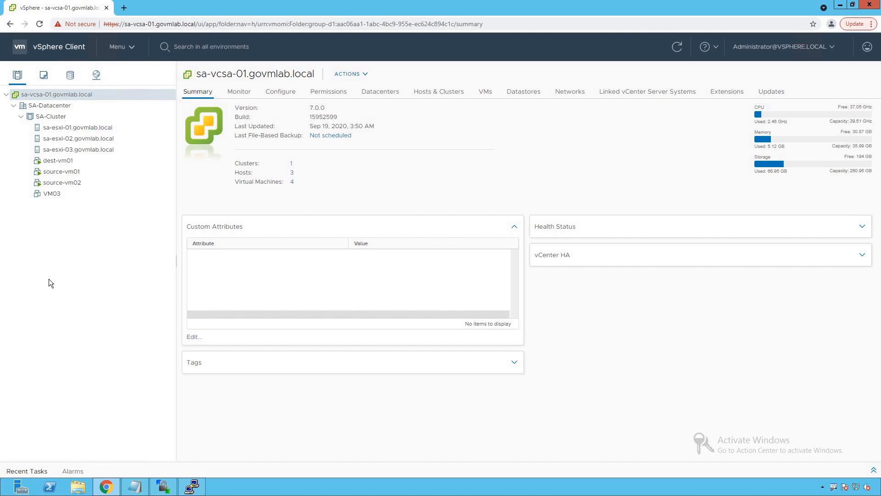
- Open the source-vm01 summary in the hosts and clusters inventory and check its host and network adapter
left_click(75, 173)
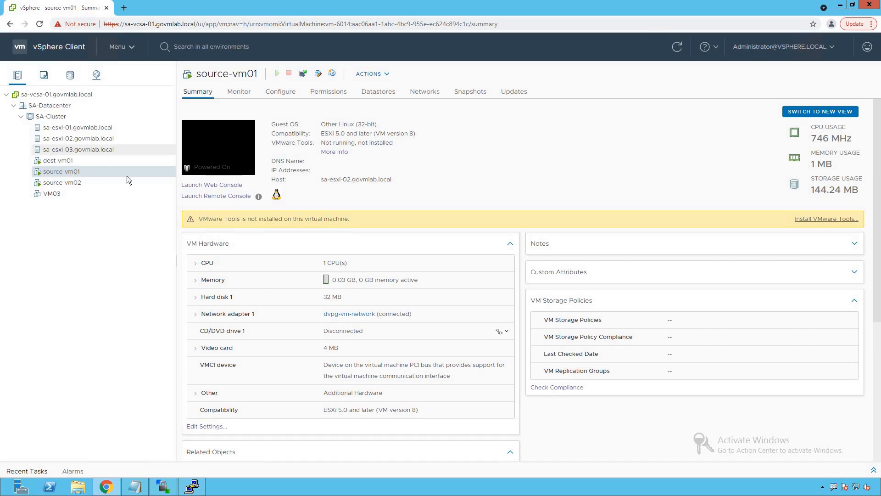
left_click_drag(25, 164, 114, 189)
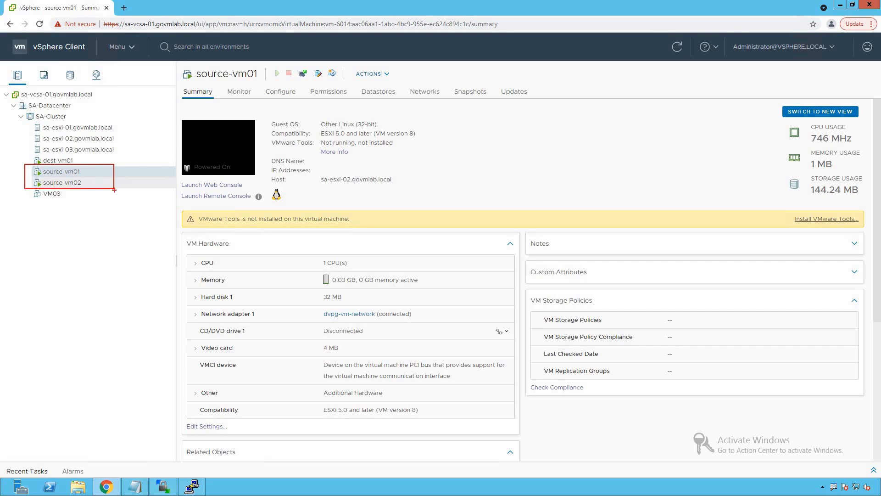
key("Escape")
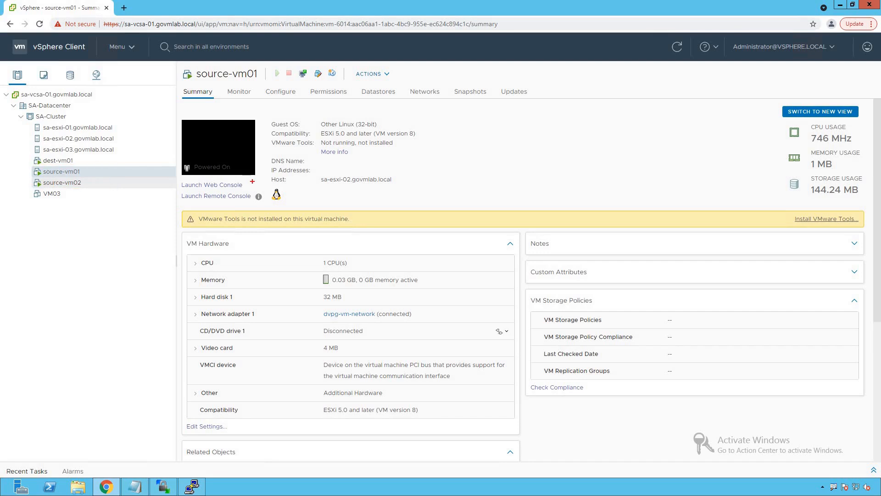
left_click_drag(314, 174, 404, 188)
left_click_drag(315, 306, 438, 323)
key("Escape")
- Launch the web console of source-vm01 and run ifconfig to check the IP address of eth0
left_click(228, 155)
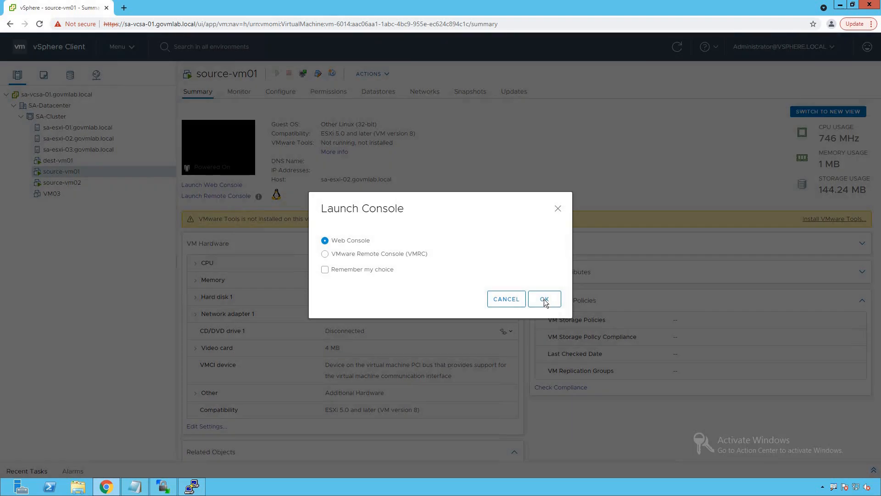
left_click(543, 299)
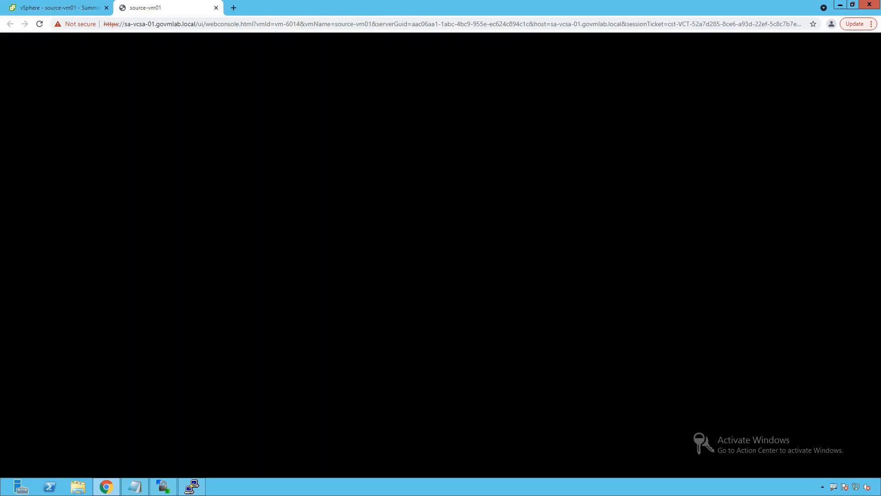
type("ifconfig")
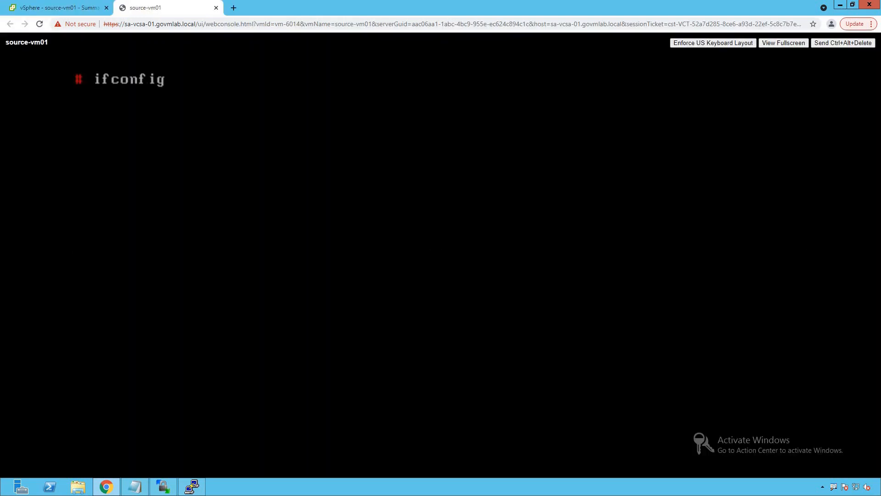
key("Return")
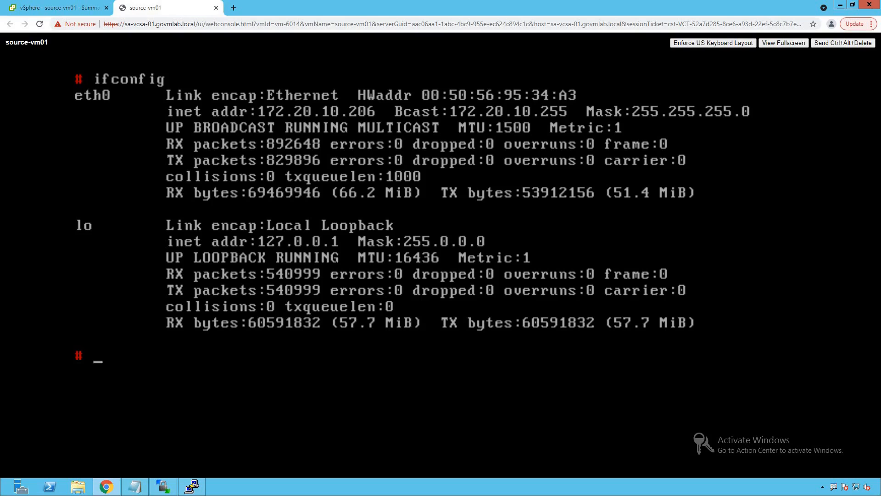
mouse_move(257, 98)
left_mouse_down()
mouse_move(310, 118)
mouse_move(390, 125)
left_mouse_up()
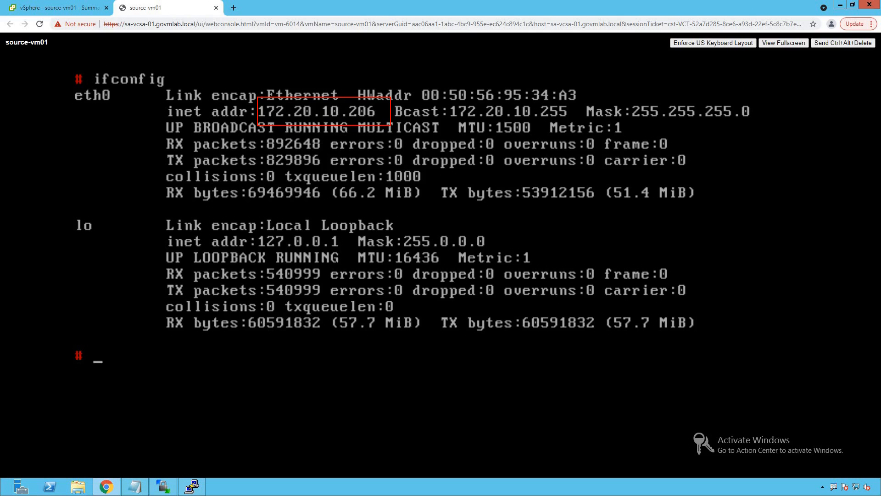
- Return to the vSphere inventory and check the host and network adapter in the source-vm02 summary
left_click(63, 7)
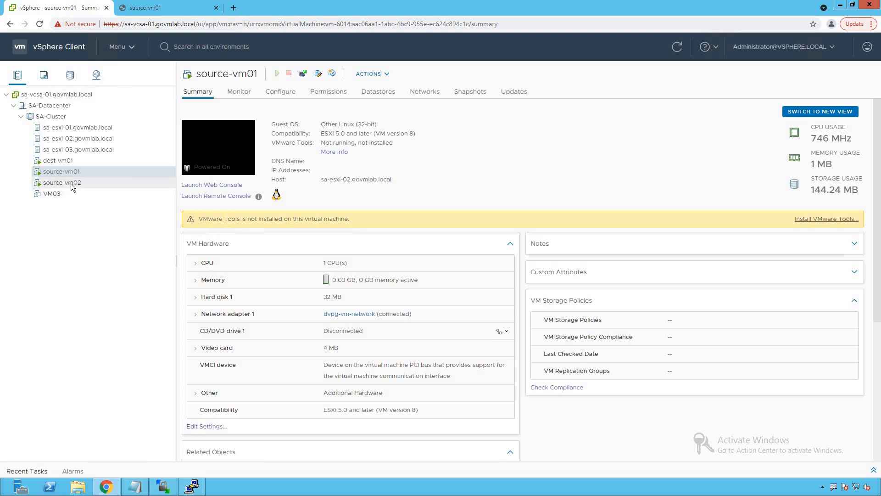
left_click(68, 184)
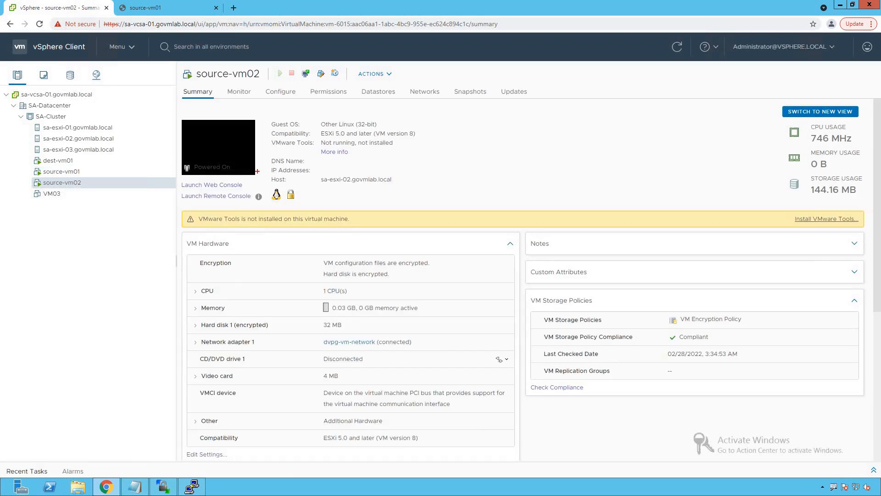
left_click_drag(268, 171, 411, 191)
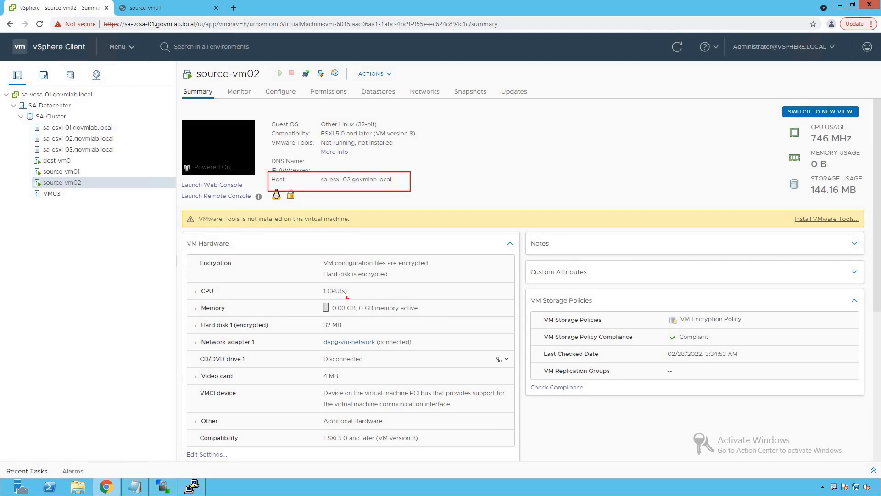
left_click_drag(193, 330, 447, 353)
- Launch the web console of source-vm02 and run ifconfig to check the IP address of eth0
left_click(223, 159)
left_click(540, 297)
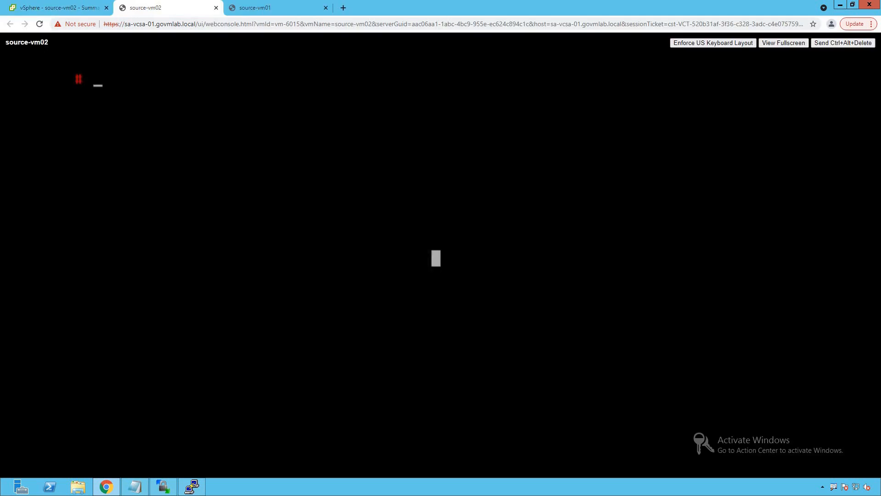
type("ifconfig")
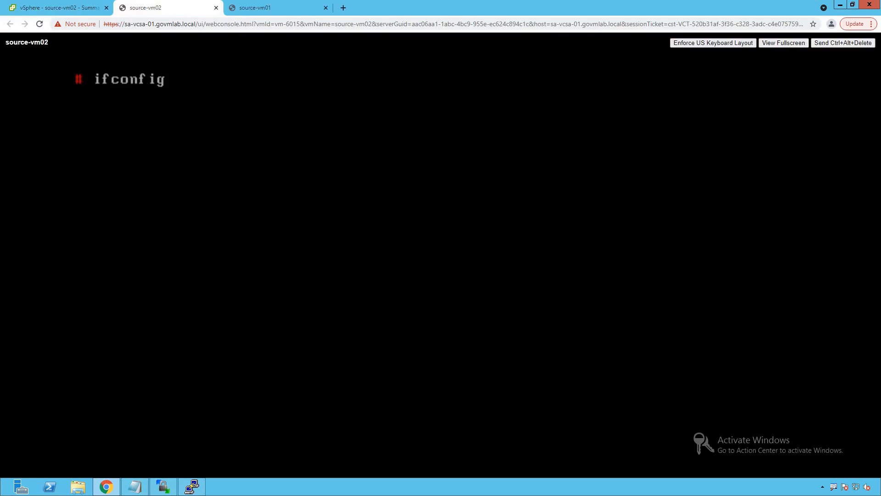
key("Return")
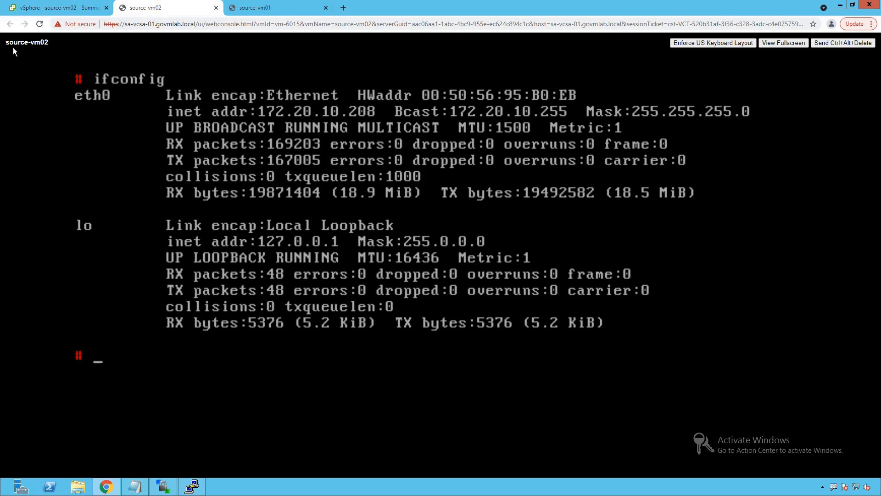
- List the ports of vds-site-a again and inspect the Uplink 1 port connected to sa-esxi-02
left_click(47, 8)
left_click(96, 77)
left_click(63, 162)
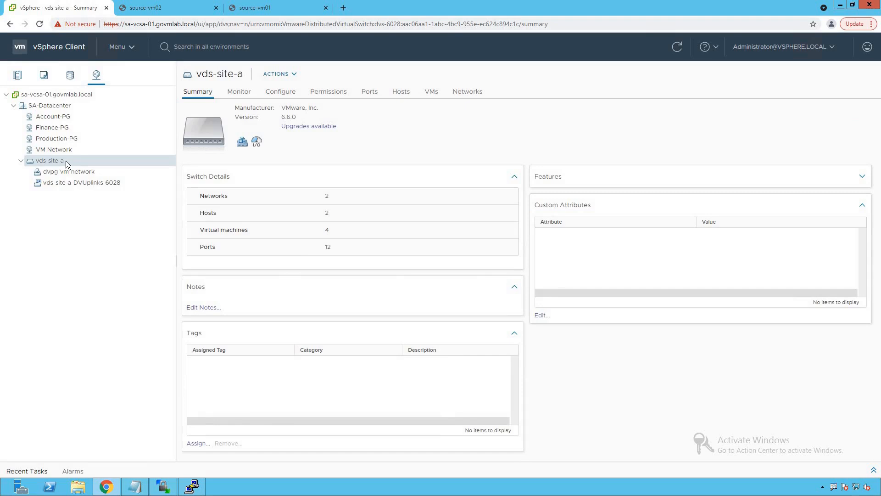
left_click(370, 92)
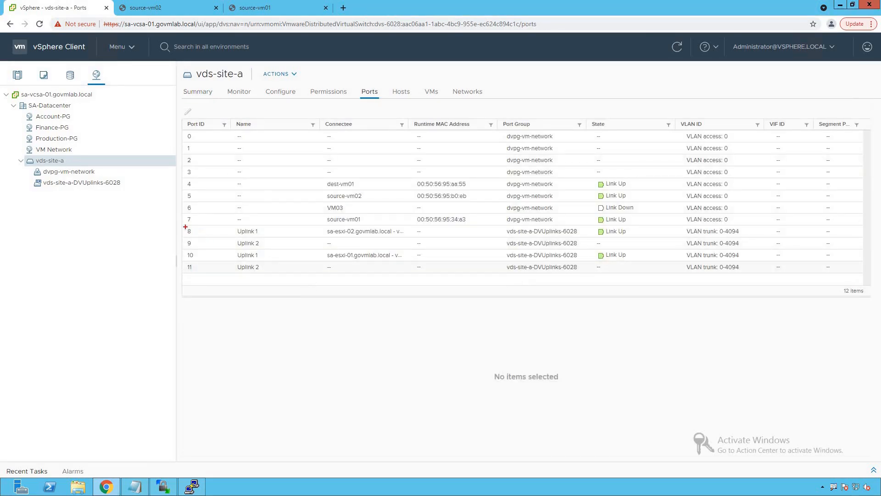
left_click_drag(182, 224, 250, 236)
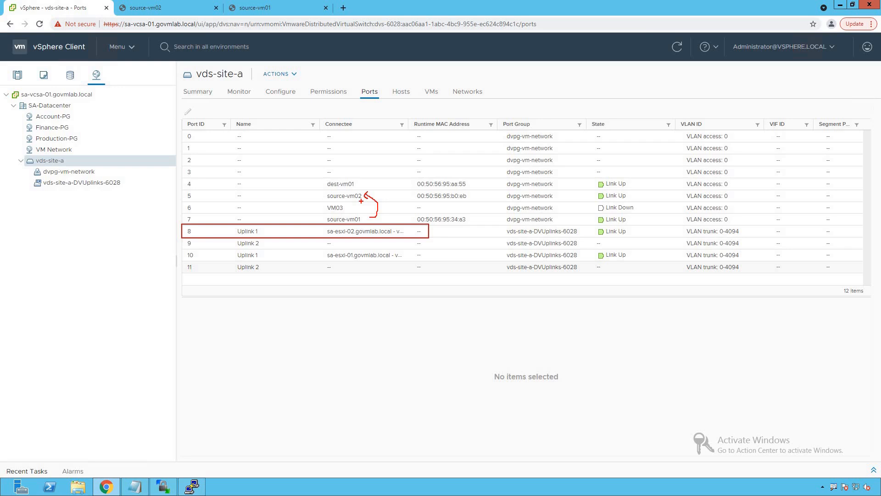
mouse_move(318, 196)
left_mouse_down()
mouse_move(198, 220)
mouse_move(209, 222)
left_mouse_up()
key("Escape")
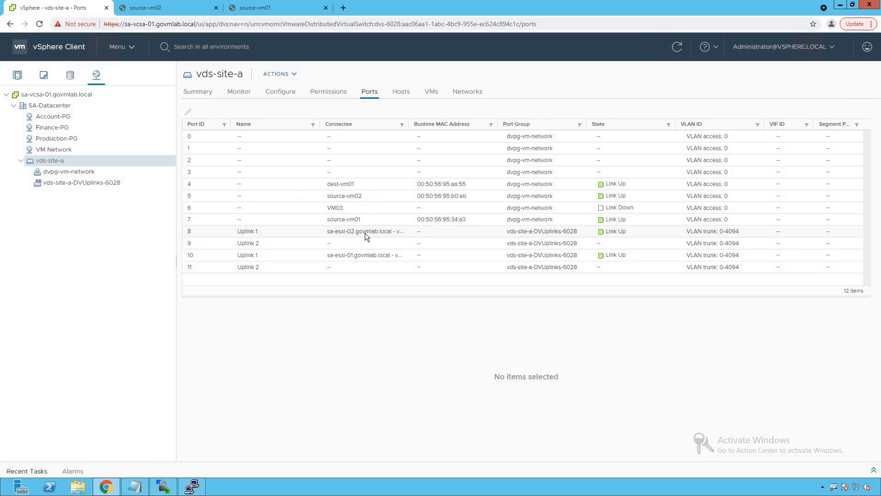
left_click(247, 231)
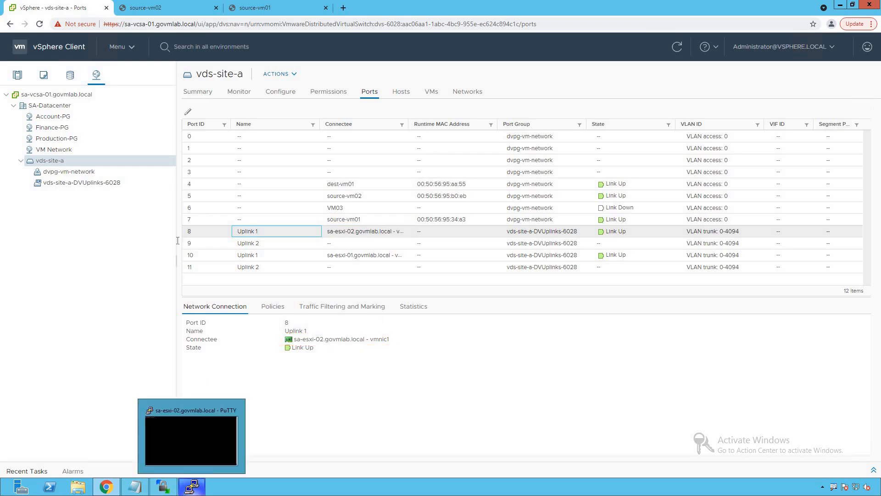
- Switch to the sa-esxi-02 PuTTY session and run pktcap-uw --uplink vmnic1 -p 0x01 -o - |tcpdump-uw -enr -
left_click(192, 487)
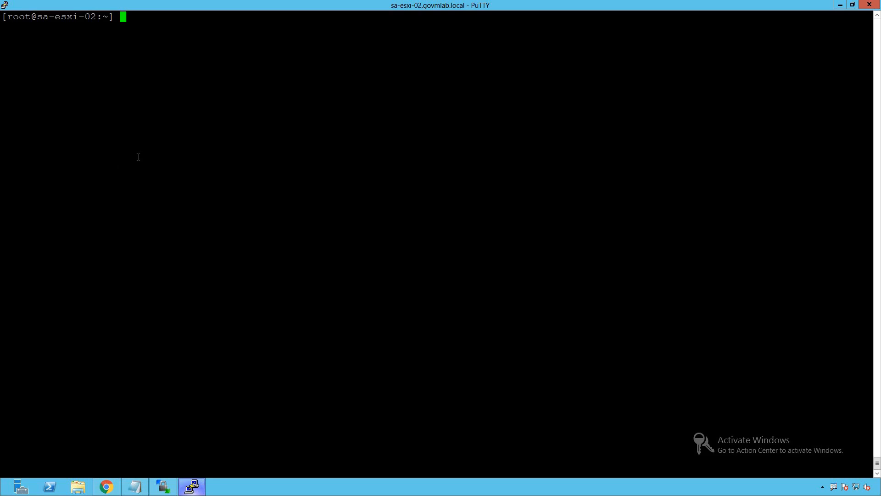
type("pktca")
key("Tab")
type("--uplink vmnic1 ")
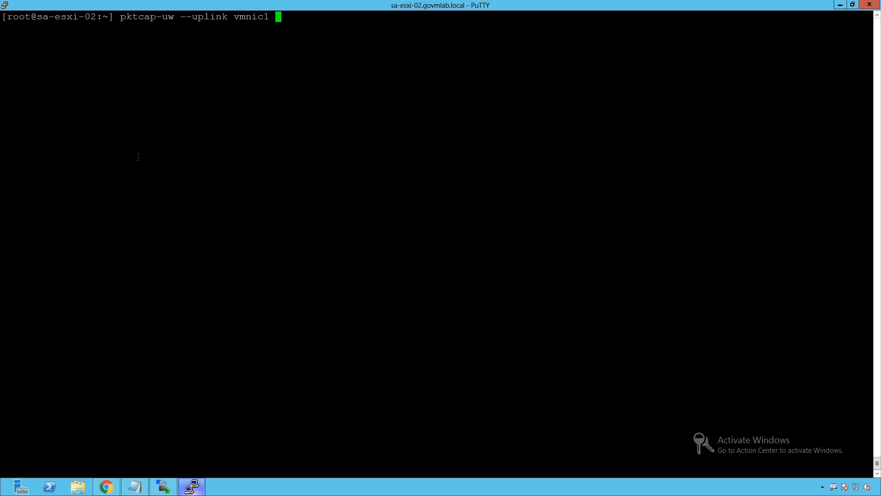
type("-p")
type("-")
key("BackSpace")
type("0x01 -o - |tcp")
key("BackSpace")
key("BackSpace")
key("BackSpace")
type("tcpdump-uw -enr -")
mouse_move(112, 6)
left_mouse_down()
mouse_move(147, 25)
mouse_move(276, 26)
left_mouse_up()
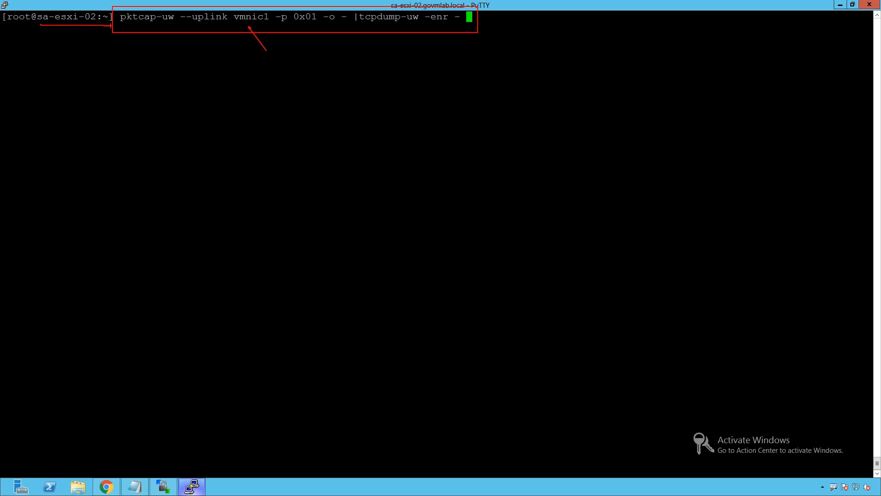
key("Return")
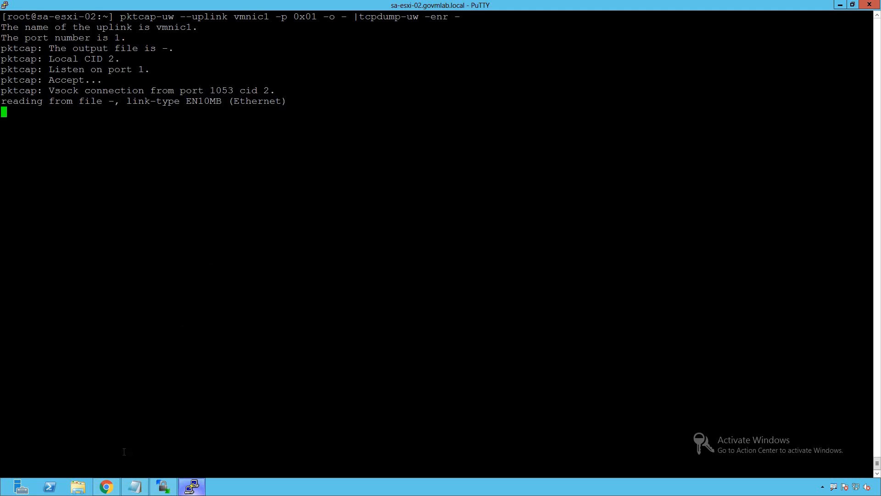
- Switch back to Chrome and check the eth0 IP addresses in the source-vm01 and source-vm02 web consoles
left_click(110, 488)
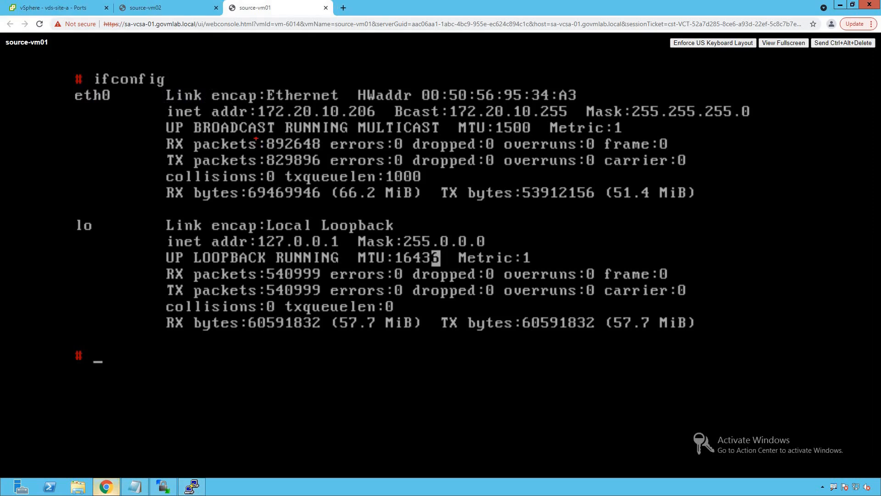
left_click_drag(253, 95, 396, 123)
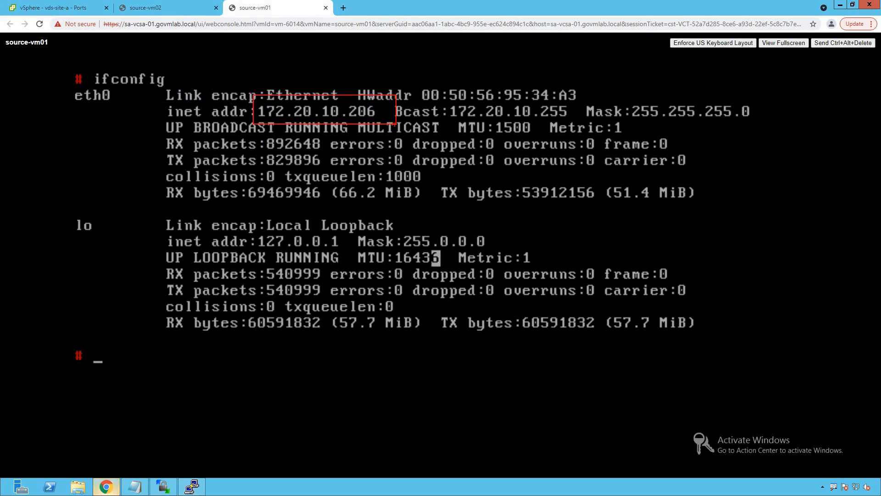
left_click(183, 10)
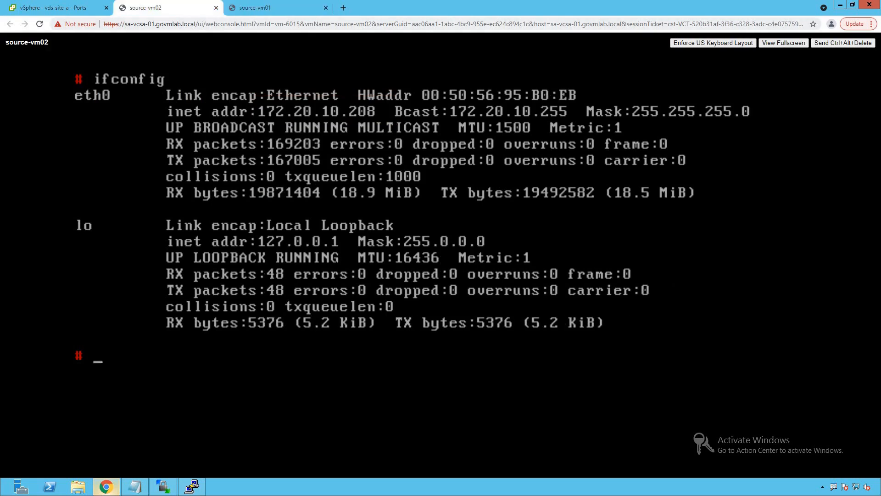
left_click_drag(253, 96, 394, 126)
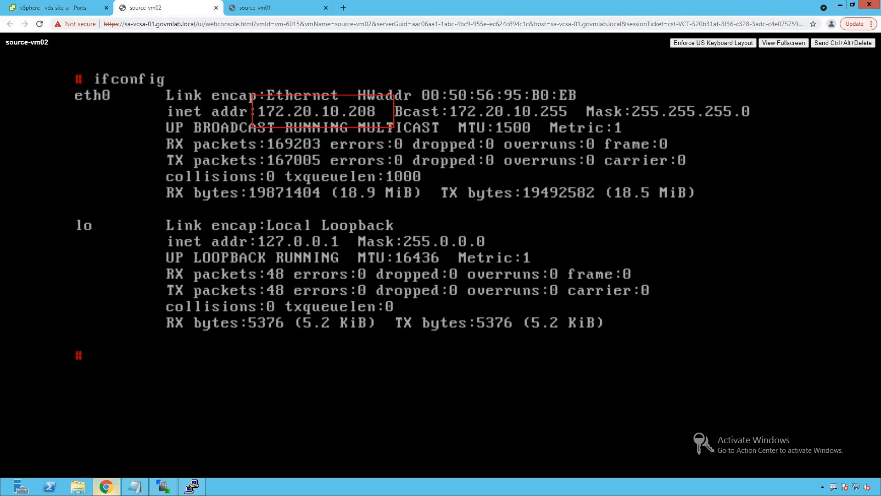
- Ping 172.20.10.208 from the source-vm01 console, and check the PuTTY capture on sa-esxi-02 for its traffic
left_click(269, 13)
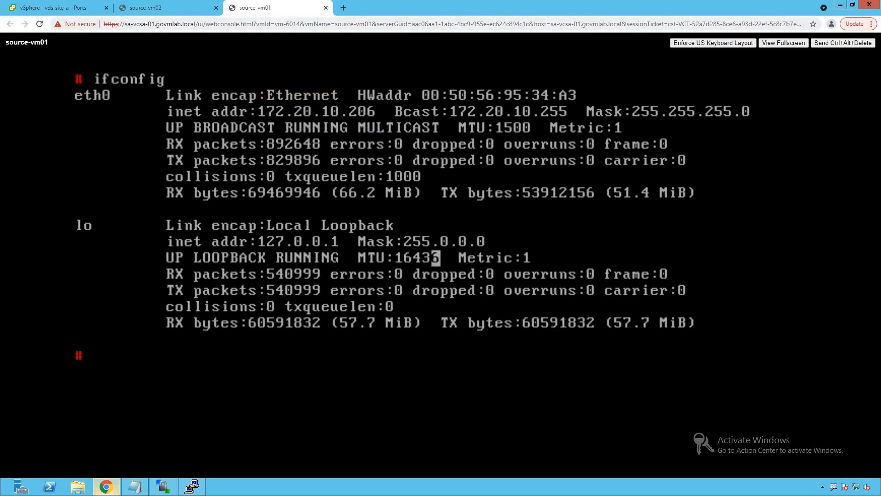
type("ping 172.")
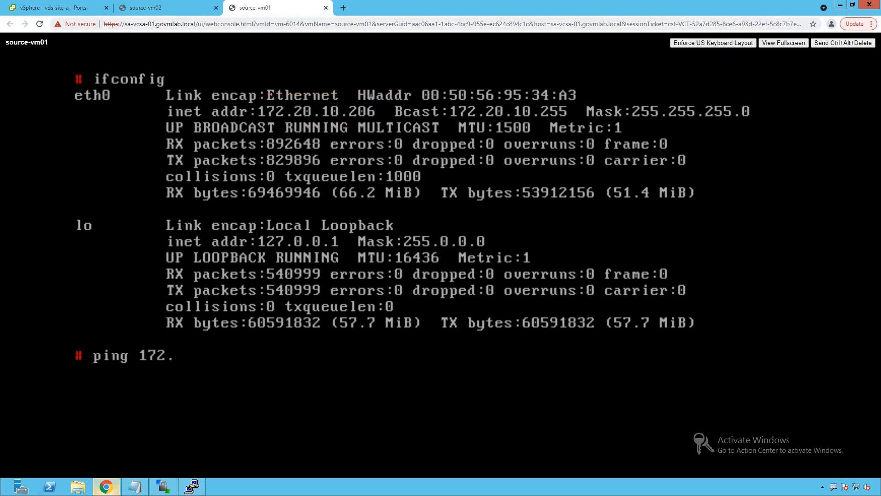
type("20.10.208")
key("Return")
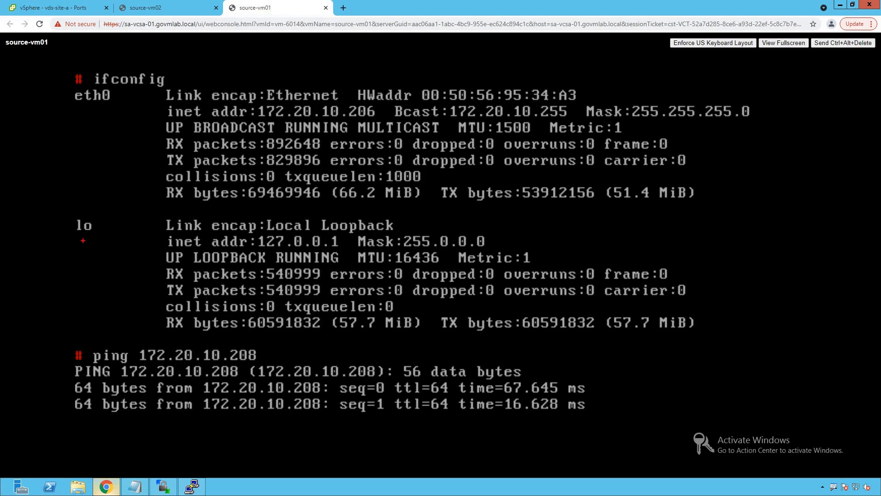
left_click_drag(48, 337, 603, 427)
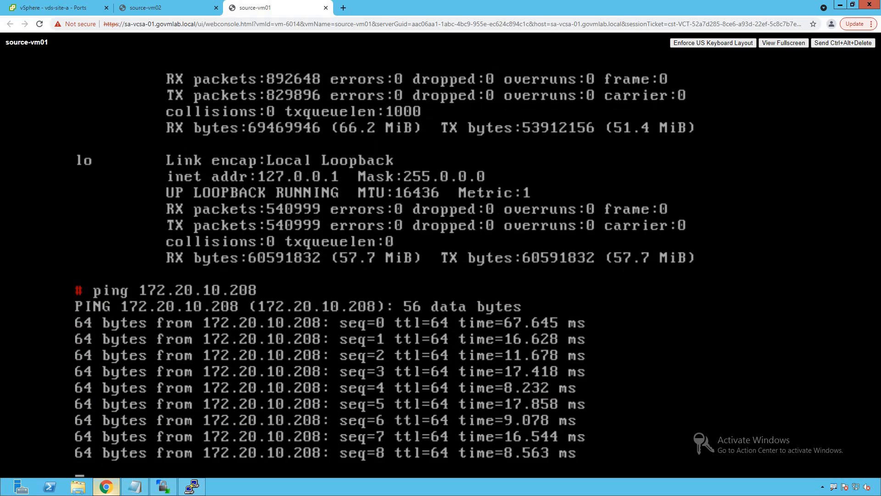
left_click(191, 487)
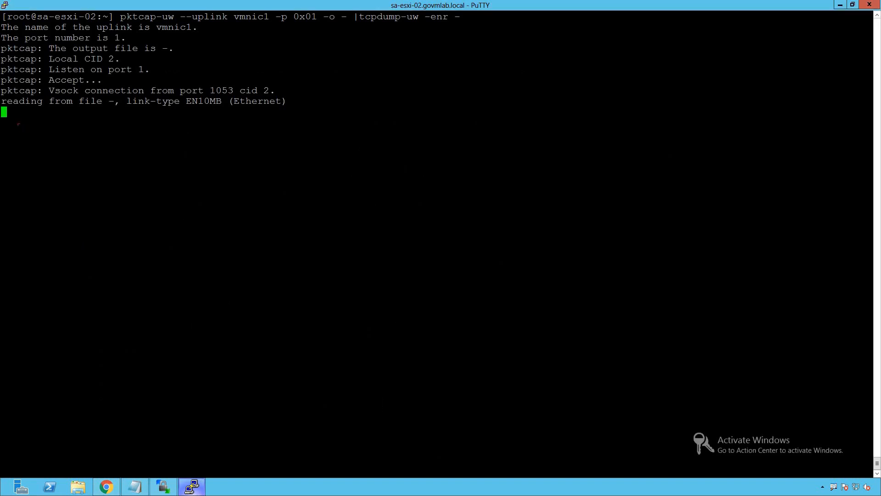
mouse_move(1, 106)
left_mouse_down()
mouse_move(482, 335)
mouse_move(668, 402)
left_mouse_up()
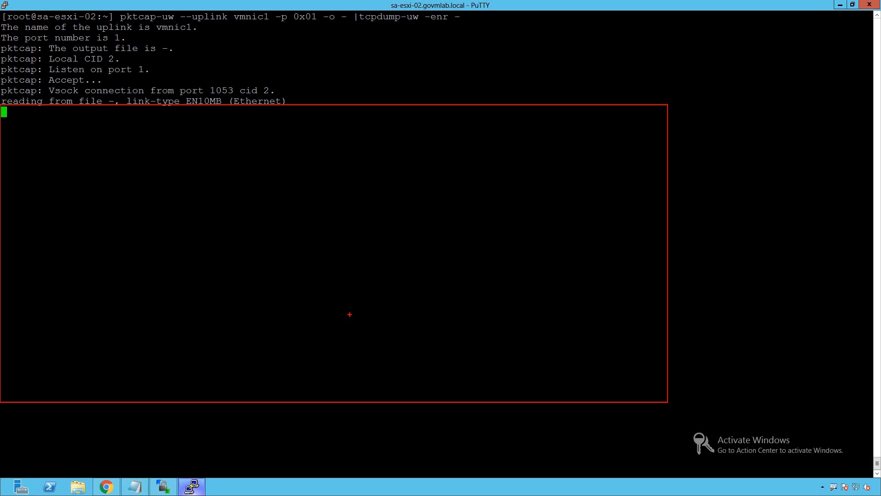
- Return to vds-site-a in the vSphere Client and start a new port mirroring session
left_click(110, 488)
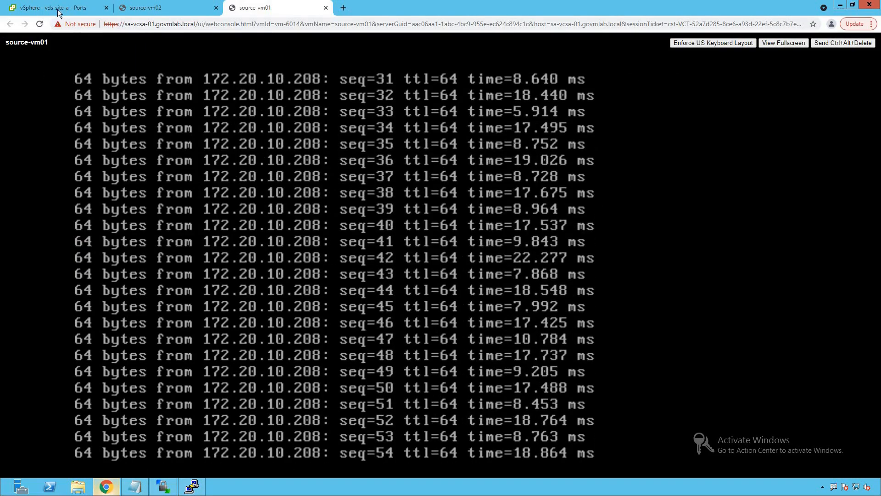
left_click(58, 9)
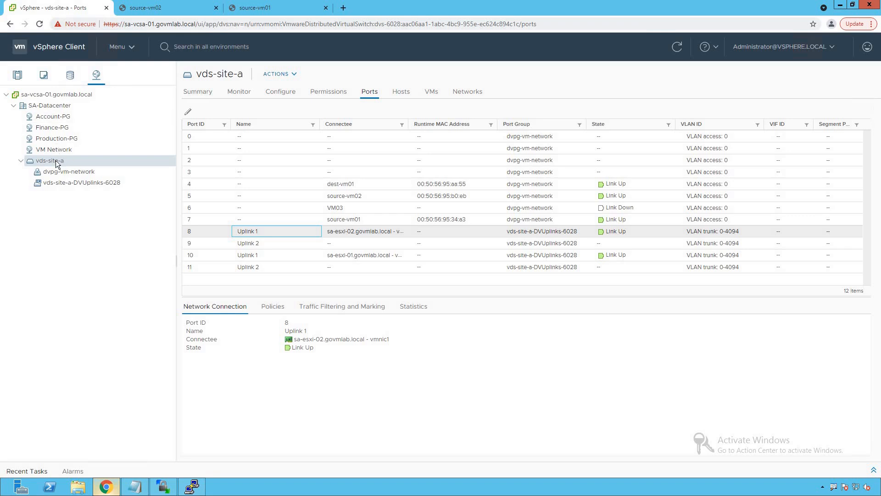
left_click(280, 92)
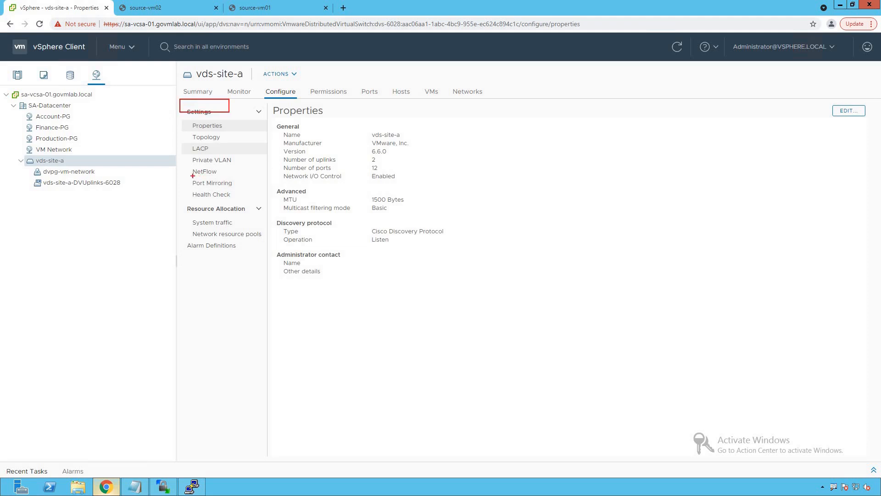
left_click(225, 184)
left_click(290, 126)
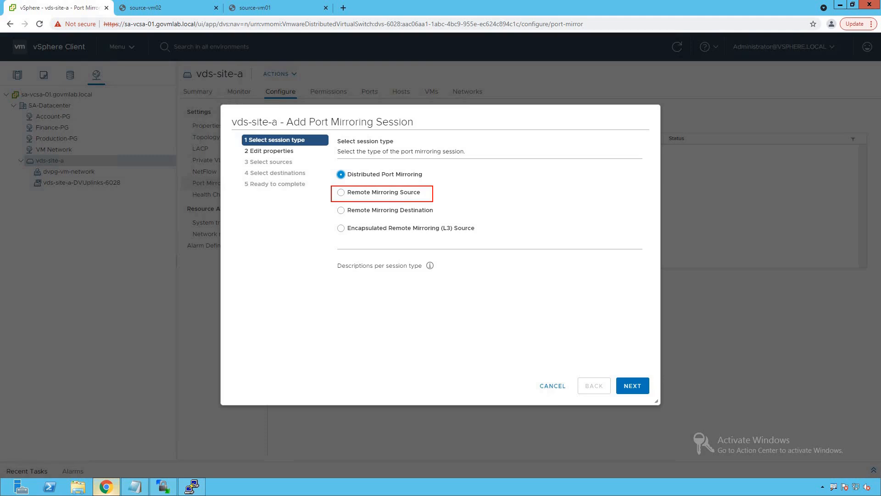
- Read the descriptions of the port mirroring session types, in particular Remote Mirroring Source
left_click(430, 267)
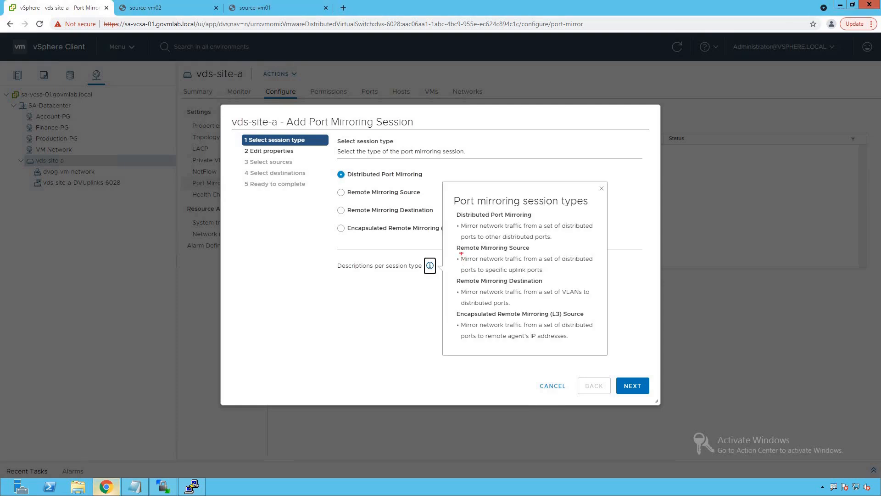
left_click_drag(450, 239, 596, 278)
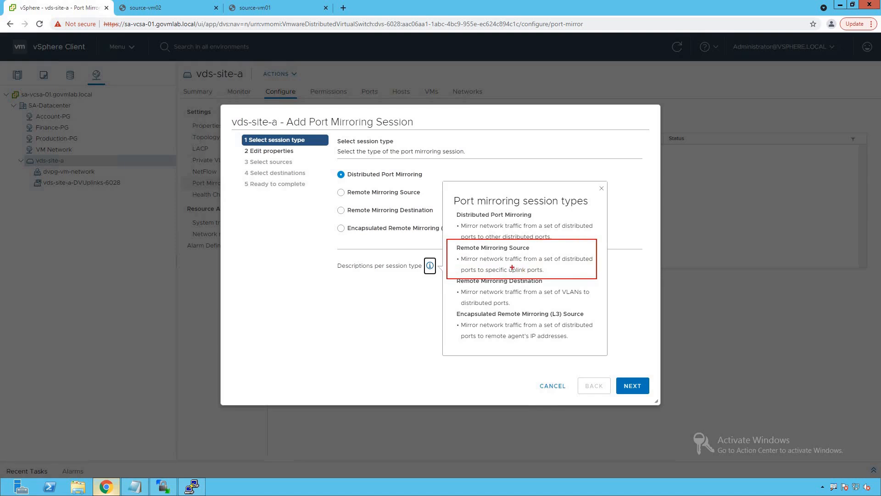
left_click_drag(464, 264, 587, 261)
left_click_drag(461, 275, 534, 274)
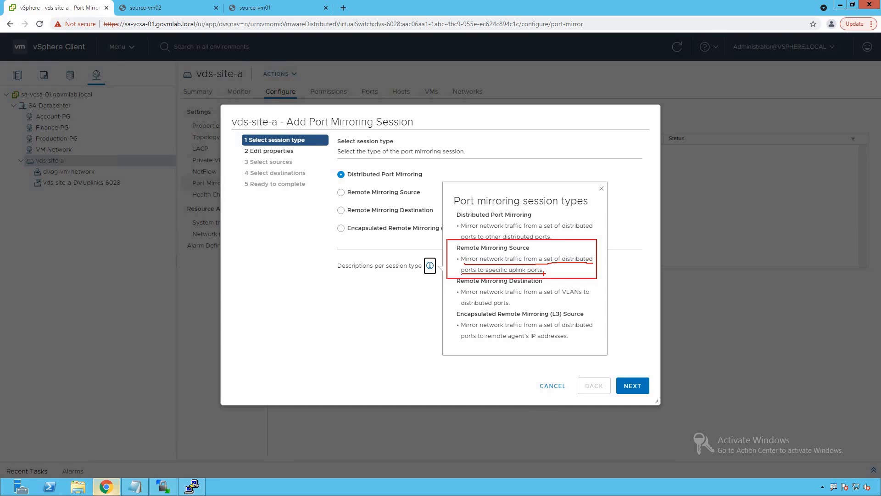
key("Escape")
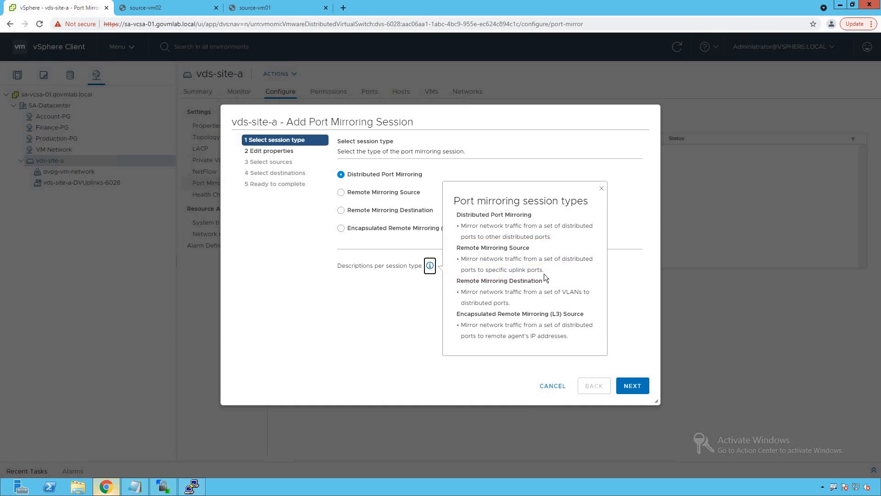
left_click(379, 230)
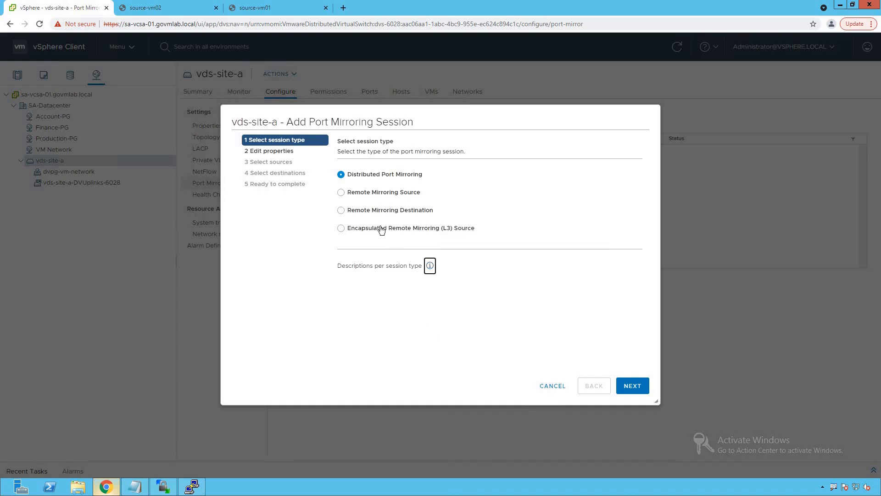
- Choose Remote Mirroring Source as the session type and continue to the session properties
left_click_drag(331, 181, 435, 202)
key("Escape")
left_click(340, 191)
left_click(632, 386)
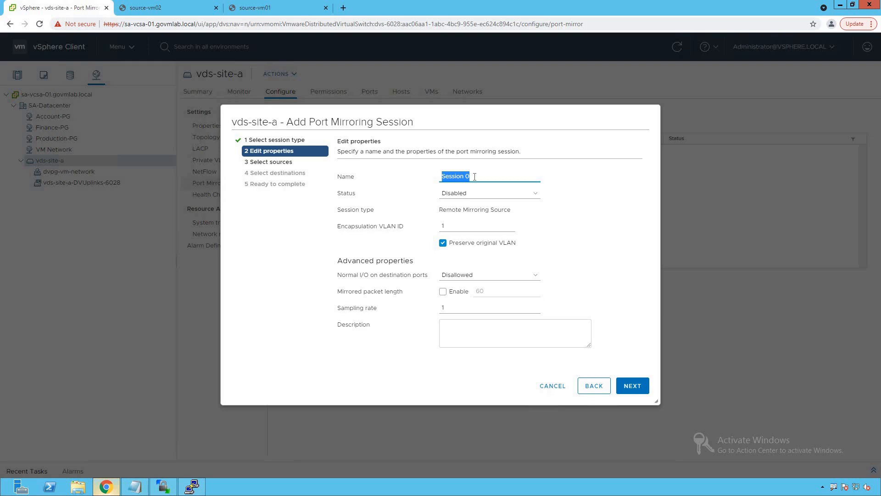
- Name the port mirroring session Mirror-dvPort-to-Uplinkport
type("sh")
key("BackSpace")
key("BackSpace")
type("Mirror-dvPort")
key("BackSpace")
type("-to-Uplinkport")
key("ctrl+2")
left_click_drag(437, 167, 544, 181)
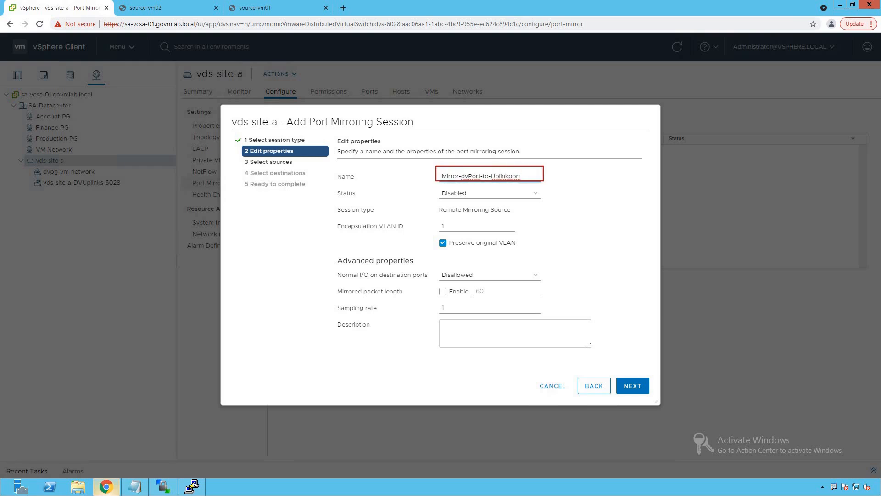
key("Escape")
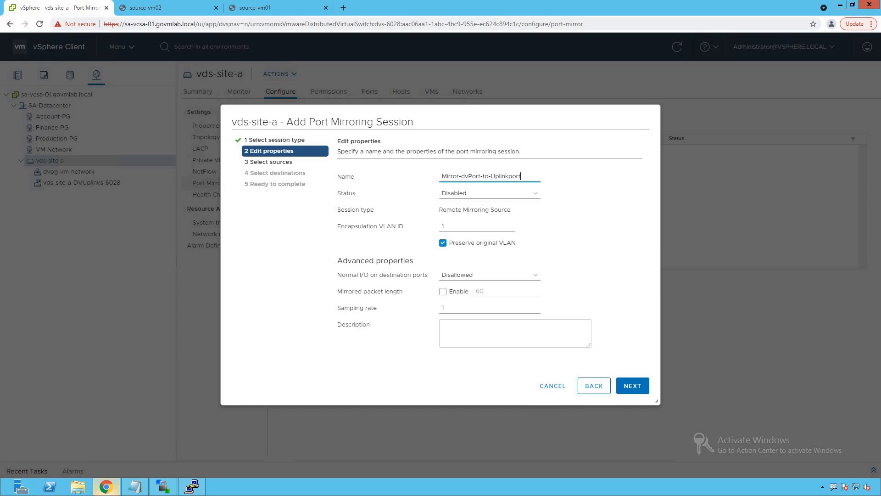
key("ctrl+2")
mouse_move(332, 185)
left_mouse_down()
mouse_move(473, 207)
mouse_move(563, 207)
left_mouse_up()
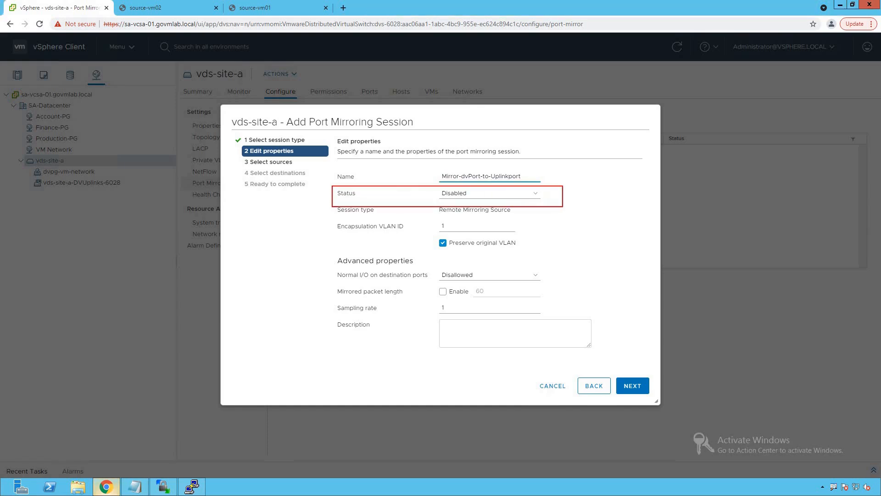
- Set the session status to Enabled and turn off preservation of the original VLAN
key("Escape")
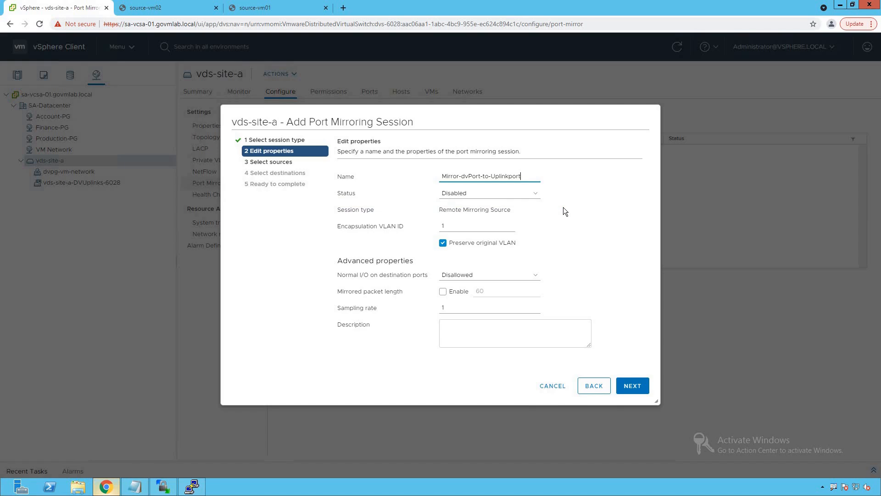
left_click(536, 194)
left_click(469, 211)
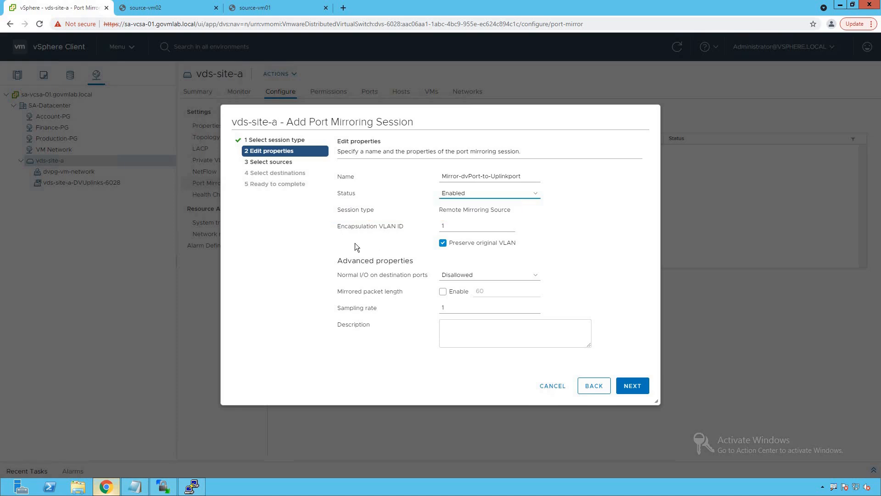
left_click(442, 242)
- Set normal I/O on destination ports to Allowed and continue to the source selection
mouse_move(330, 266)
left_mouse_down()
mouse_move(455, 286)
mouse_move(554, 285)
left_mouse_up()
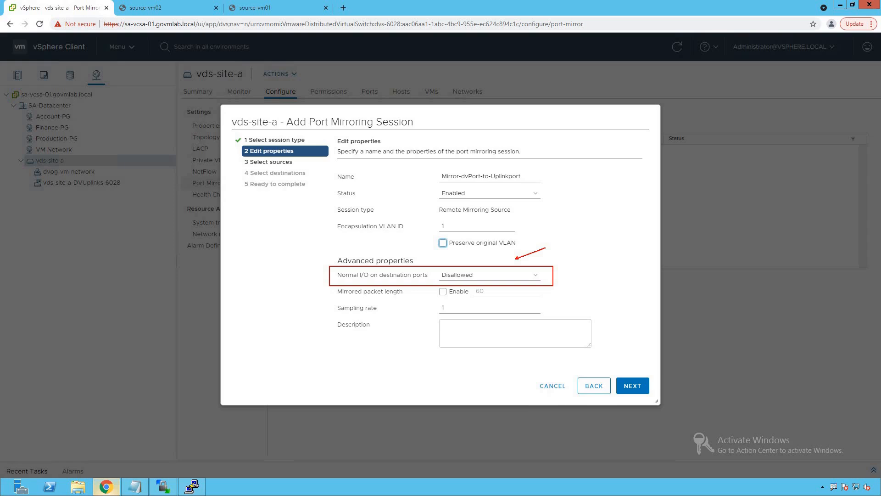
left_click(528, 276)
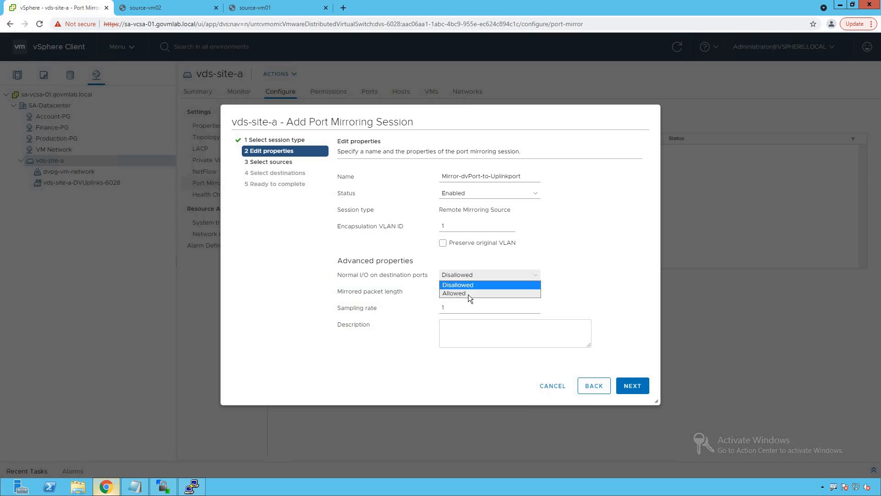
key("Return")
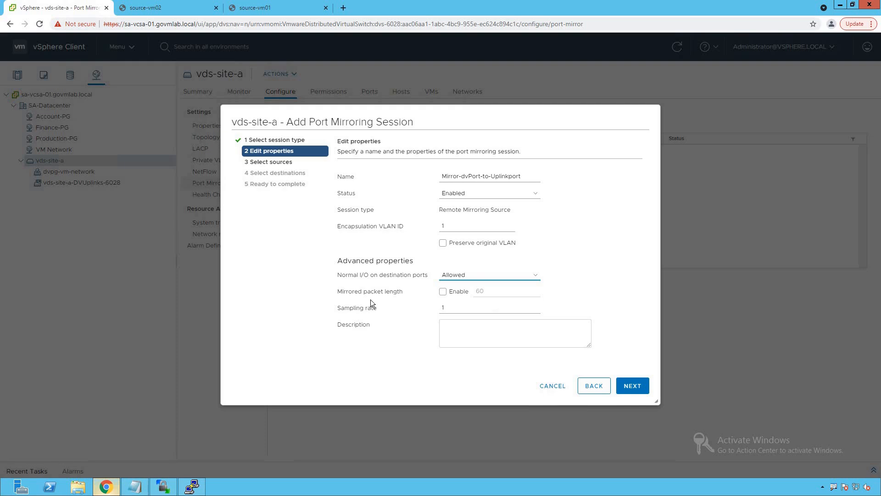
mouse_move(327, 280)
left_mouse_down()
mouse_move(458, 304)
mouse_move(559, 305)
left_mouse_up()
key("Escape")
left_click_drag(332, 298, 482, 317)
left_click(628, 386)
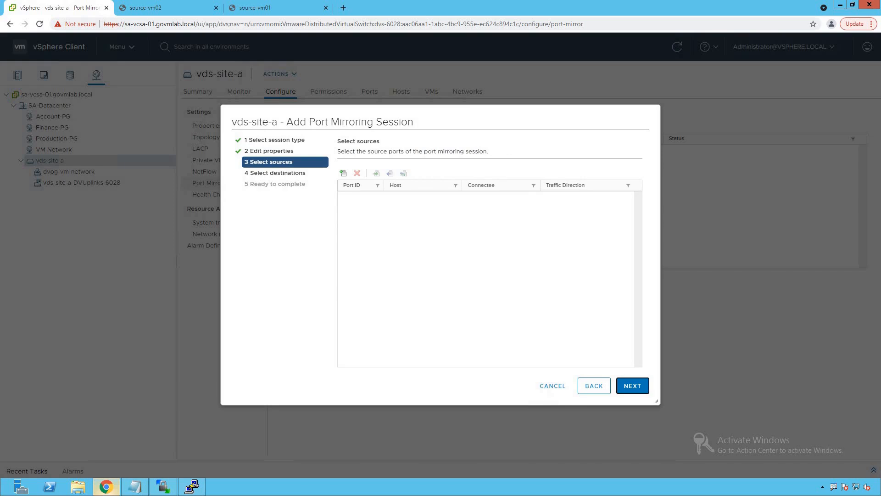
- Add port 5 (source-vm02) and port 7 (source-vm01) as the source ports of the mirroring session
left_click_drag(324, 132, 518, 159)
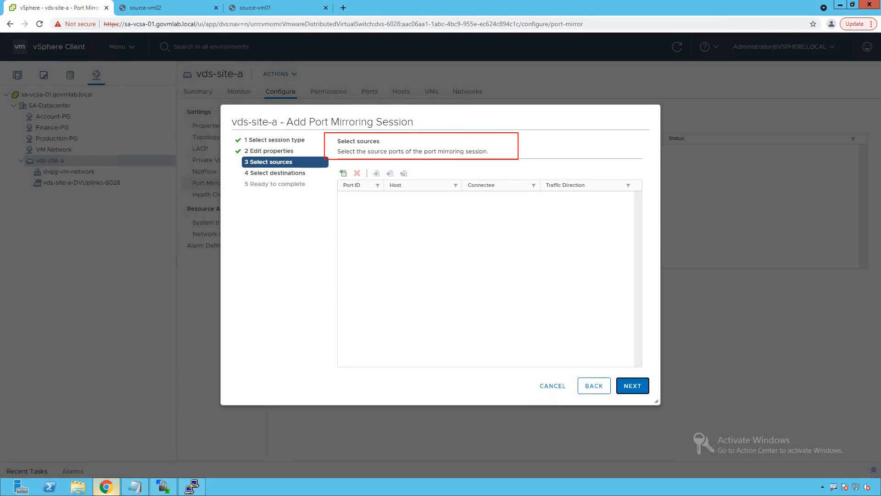
left_click_drag(439, 147, 471, 118)
key("Escape")
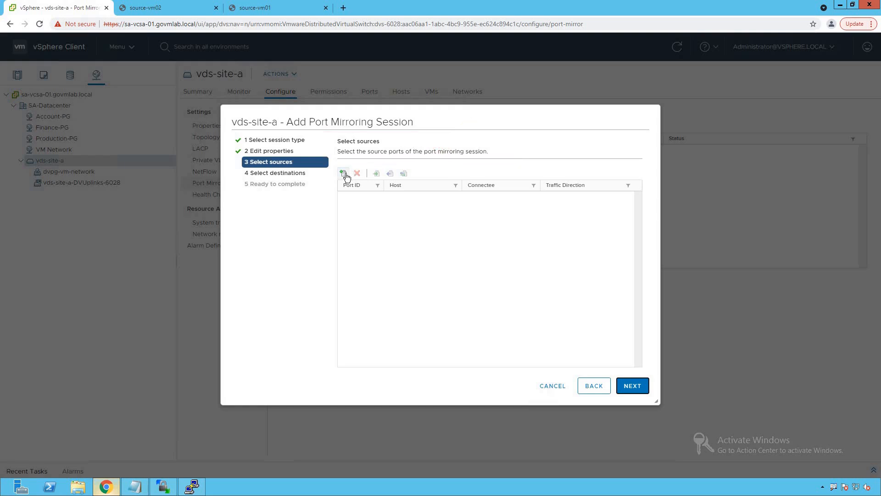
left_click(345, 175)
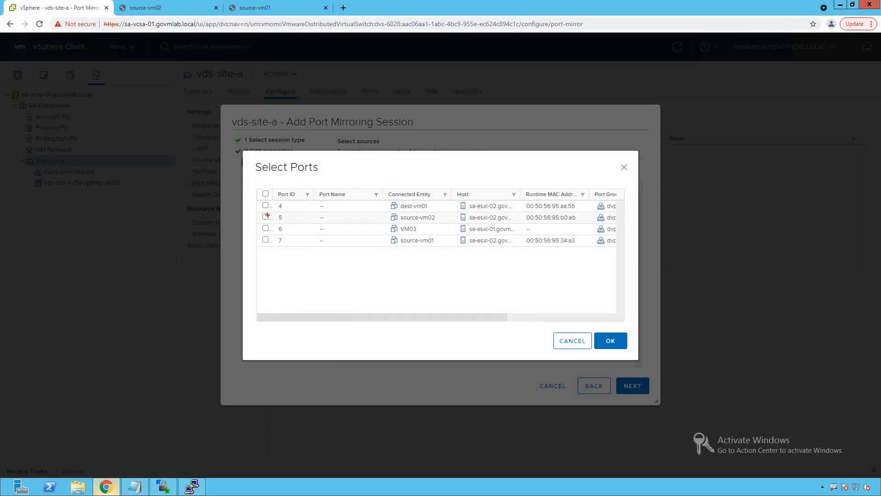
left_click_drag(254, 211, 444, 224)
left_click_drag(258, 235, 443, 246)
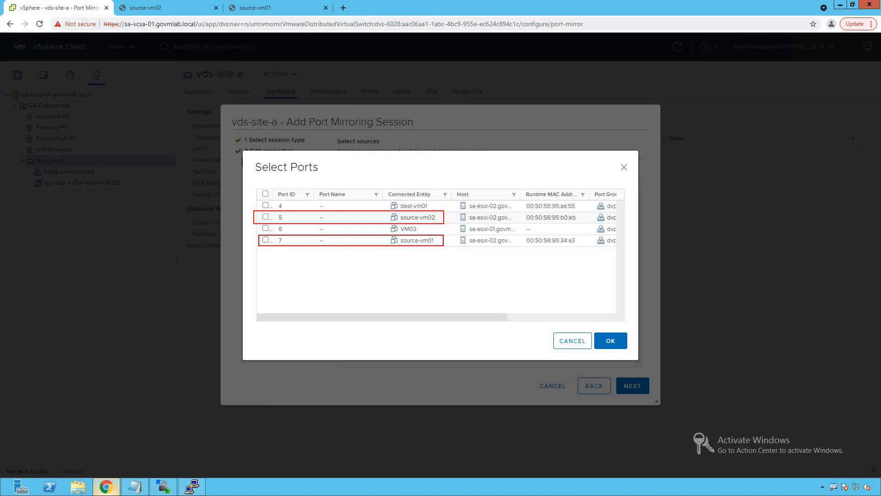
key("Escape")
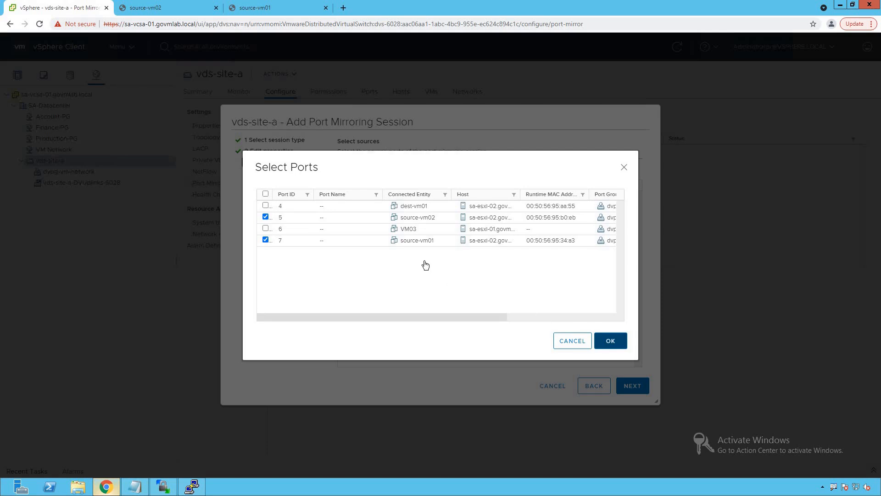
left_click(612, 342)
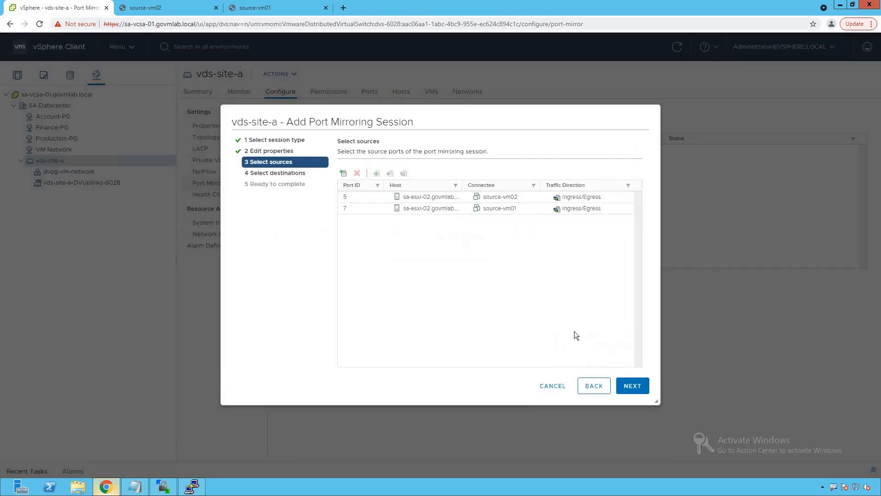
- Try ingress-only and egress-only mirroring on the source-vm02 port, and restore its traffic direction to Ingress/Egress
left_click(423, 197)
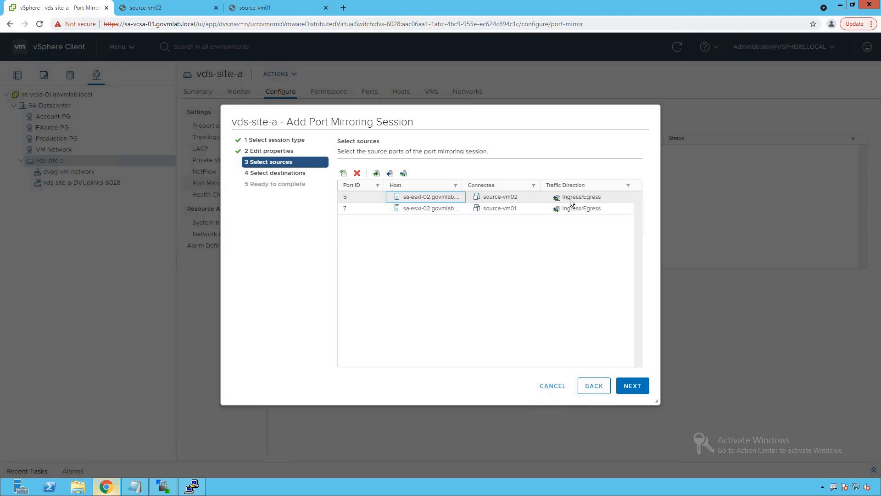
left_click_drag(538, 173, 627, 215)
key("e")
left_click(377, 174)
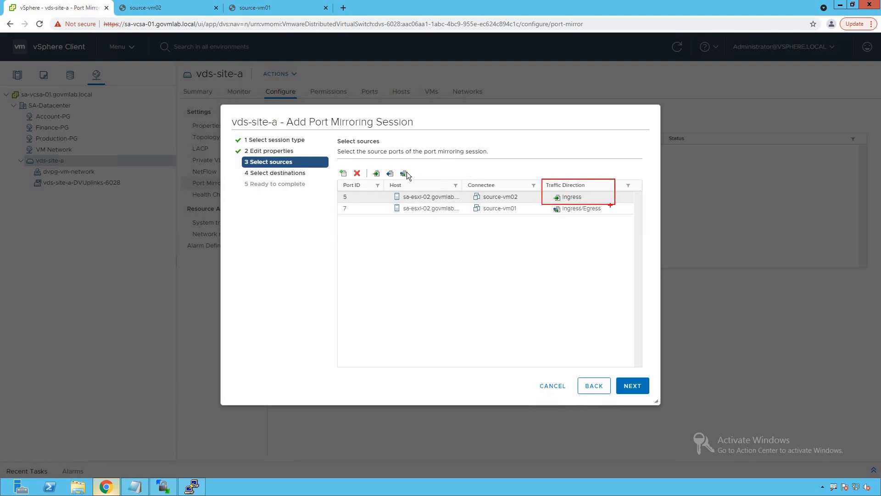
left_click(390, 173)
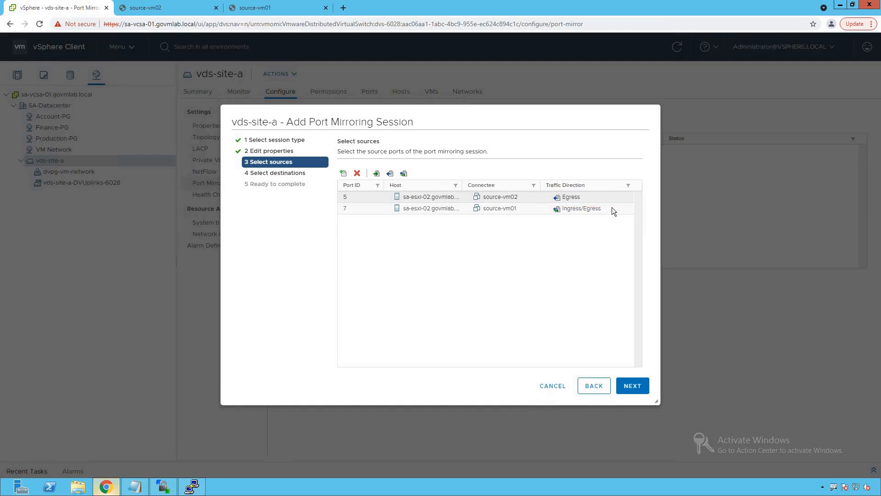
left_click(404, 174)
- Continue to the destinations, add Uplink 1 as the mirroring destination and proceed to the settings review
left_click(636, 386)
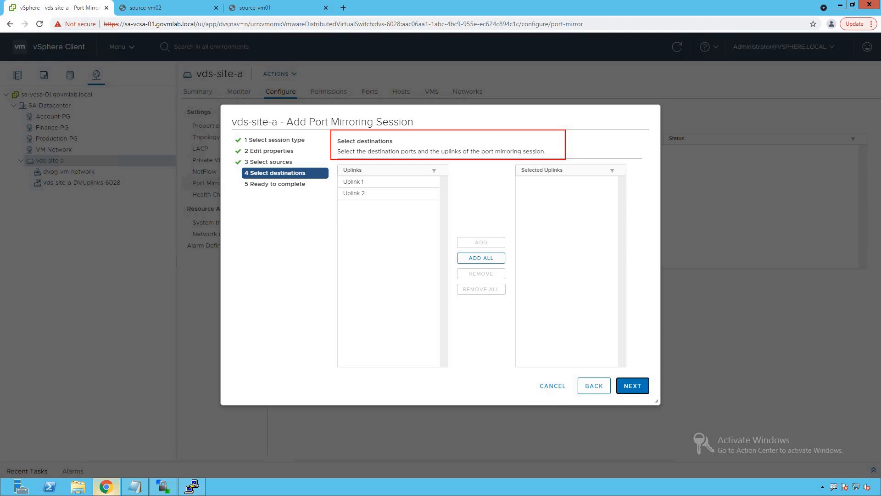
left_click(376, 182)
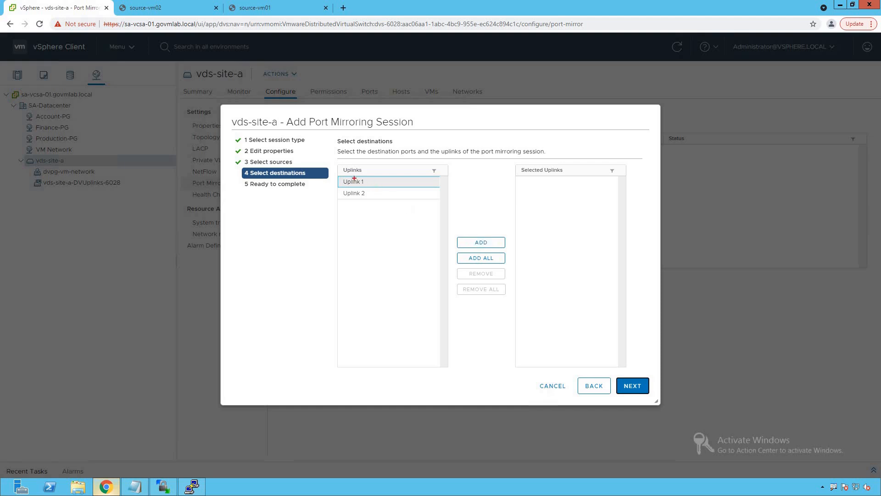
left_click_drag(340, 174, 433, 188)
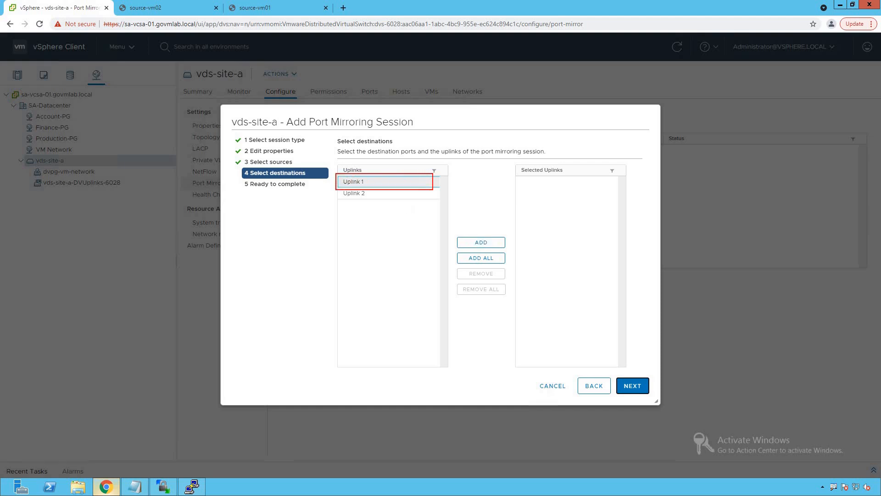
key("Escape")
left_click(482, 246)
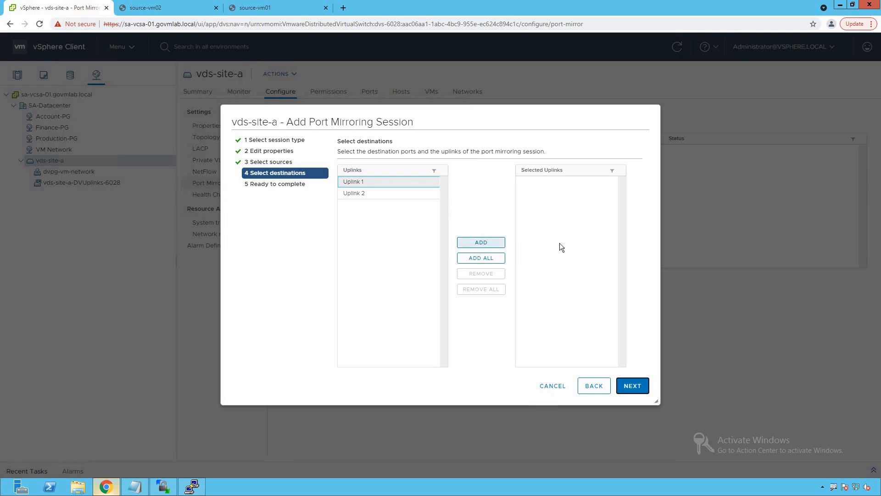
left_click(628, 385)
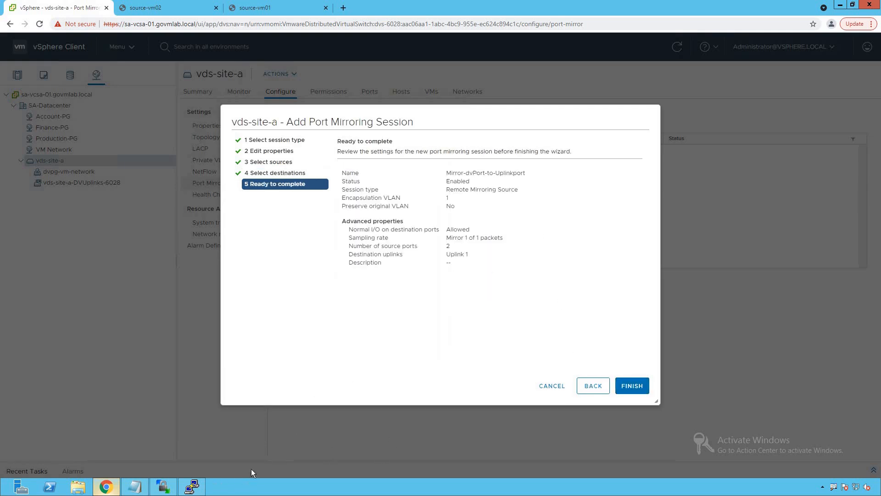
- Switch to the PuTTY session on sa-esxi-02 and check the vmnic1 packet capture for mirrored traffic
left_click(201, 490)
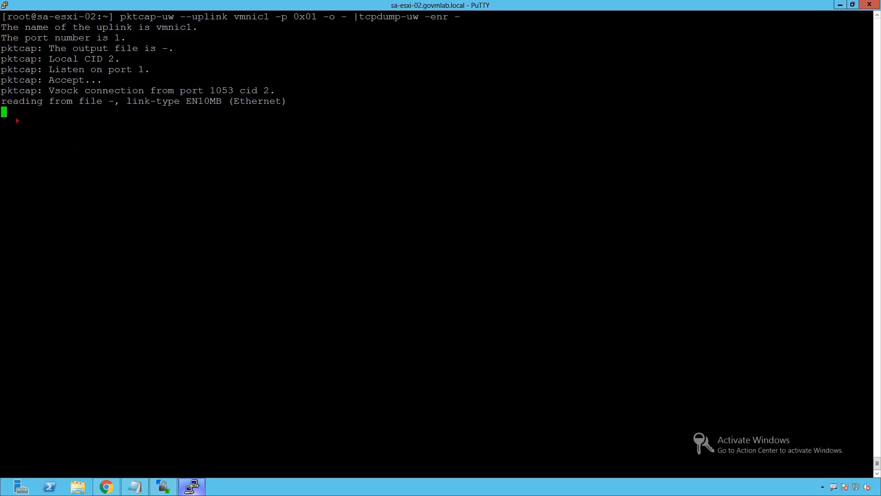
left_click_drag(1, 106, 662, 449)
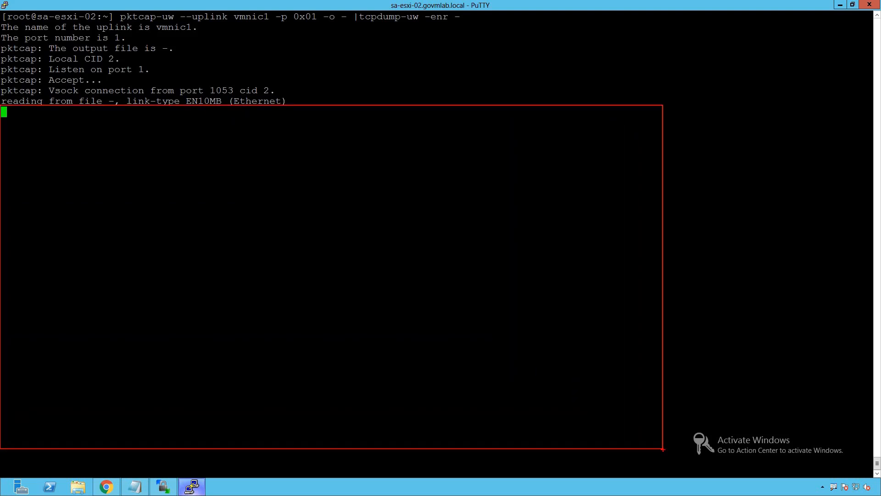
key("Escape")
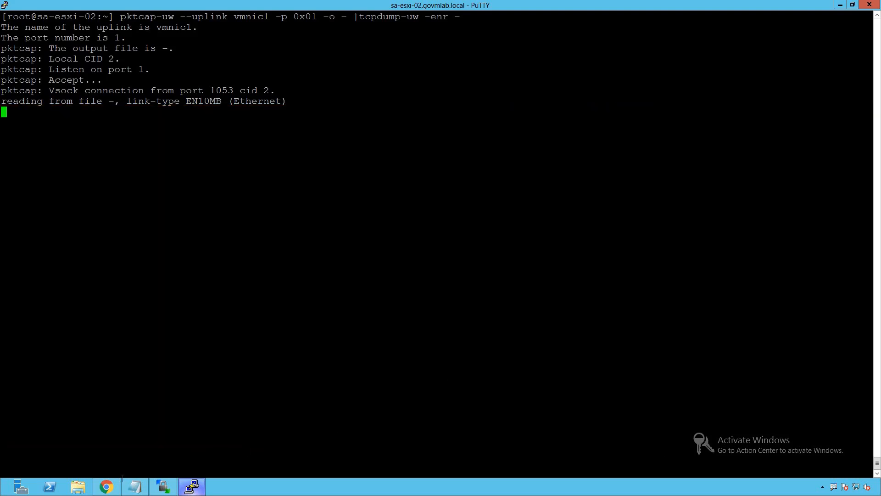
- Return to the vSphere Client, finish creating the mirroring session and review its properties, sources and destinations
left_click(106, 486)
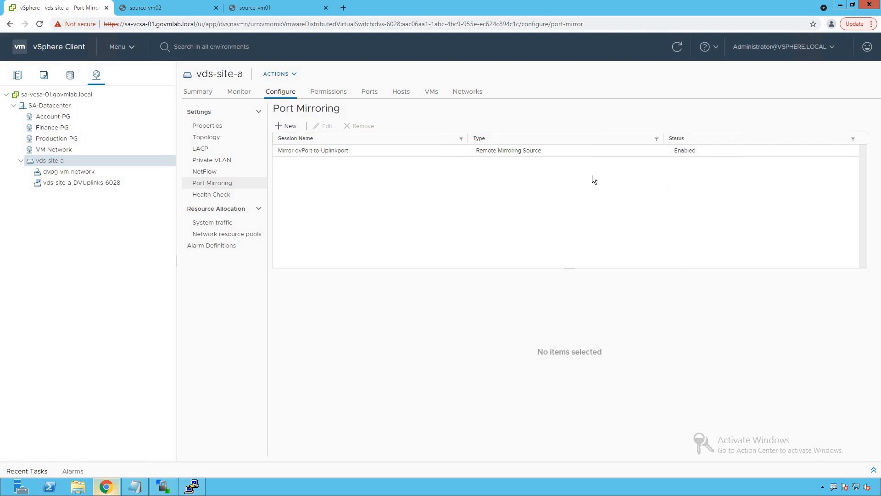
left_click(325, 150)
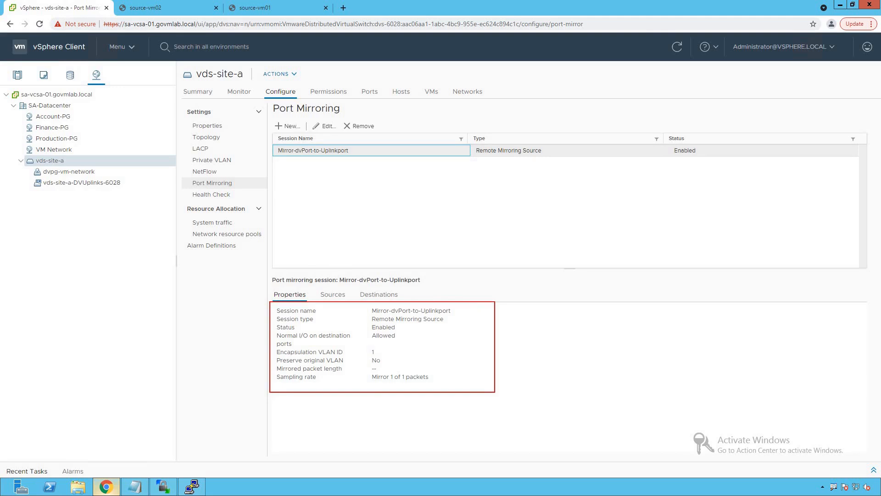
left_click(332, 296)
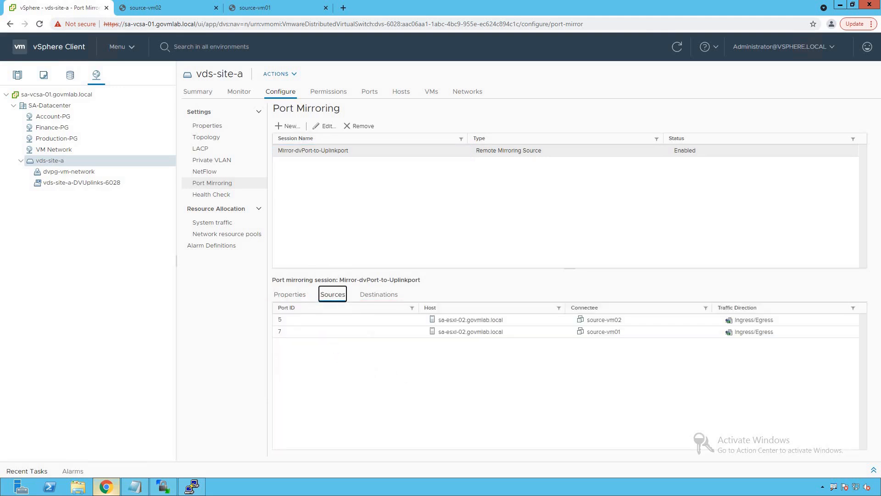
mouse_move(275, 302)
left_mouse_down()
mouse_move(366, 334)
mouse_move(710, 341)
left_mouse_up()
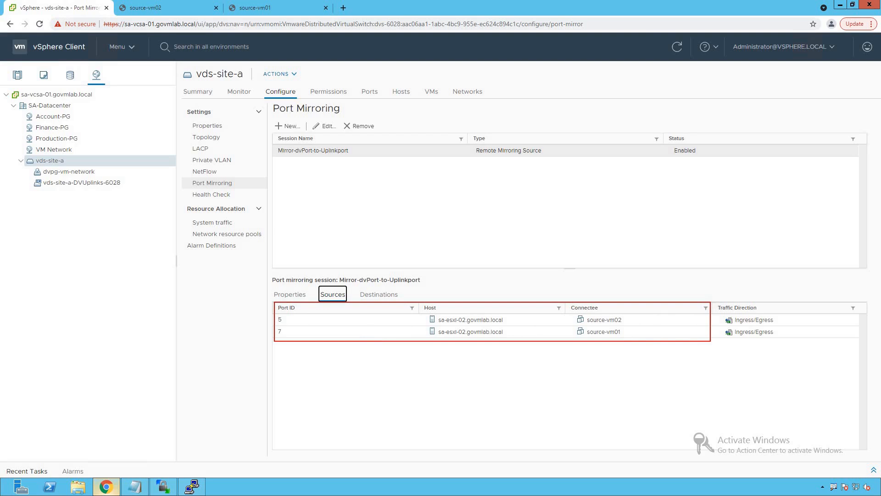
key("e")
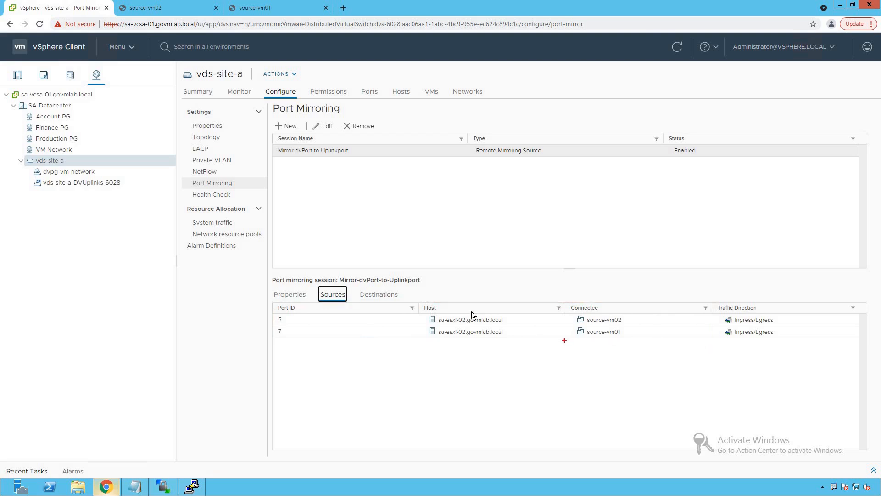
left_click(384, 295)
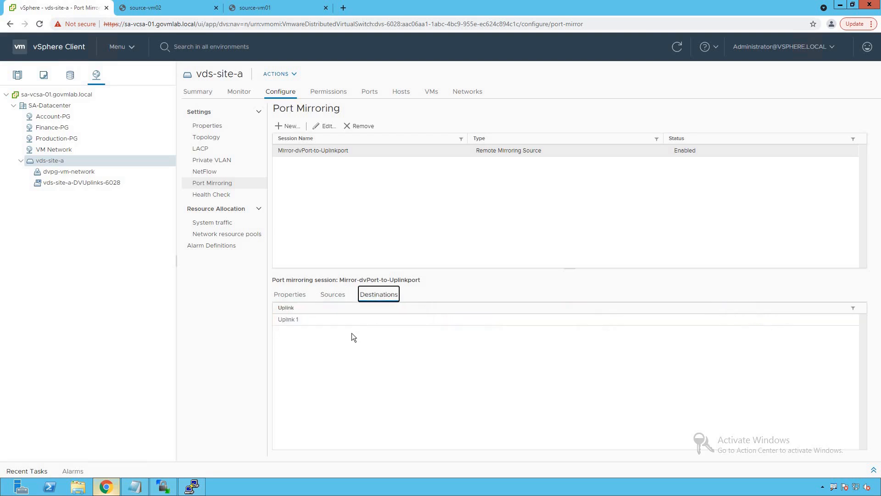
left_click_drag(273, 302, 342, 326)
- Switch to the PuTTY session and examine the vmnic1 capture for mirrored ICMP traffic, inserting blank lines to separate new packets
left_click(192, 486)
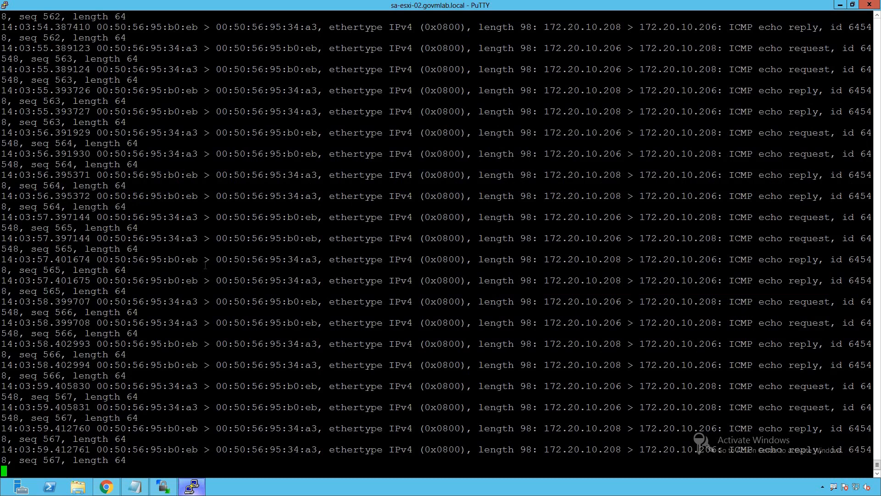
key("Return")
key("Return")
key("Return")
key("Return")
key("Return")
key("Return")
key("Return")
key("Return")
key("Return")
key("Return")
key("Return")
key("Return")
key("Return")
key("Return")
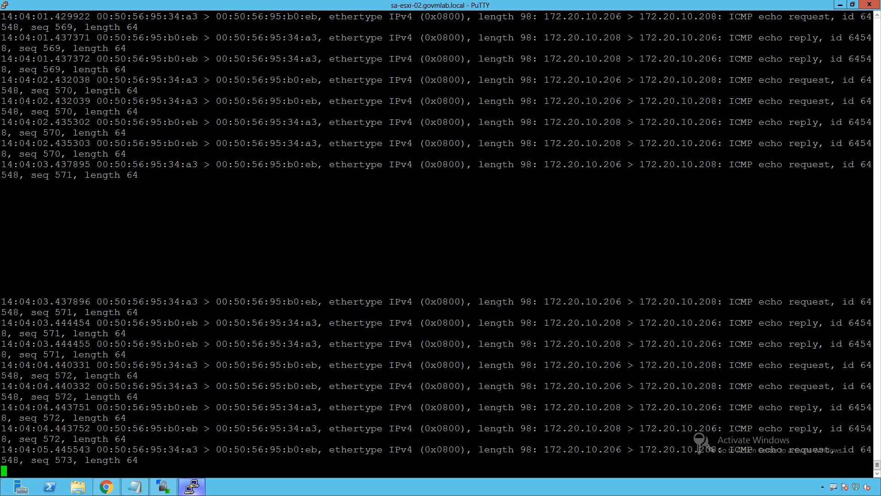
- Return to the vSphere Client and set the status of the Mirror-dvPort-to-Uplinkport session to Disabled
key("alt+Tab")
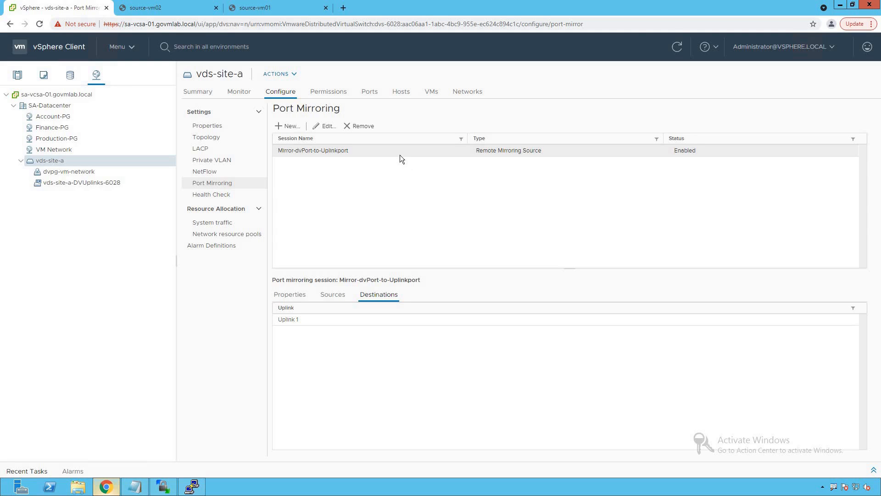
left_click(326, 126)
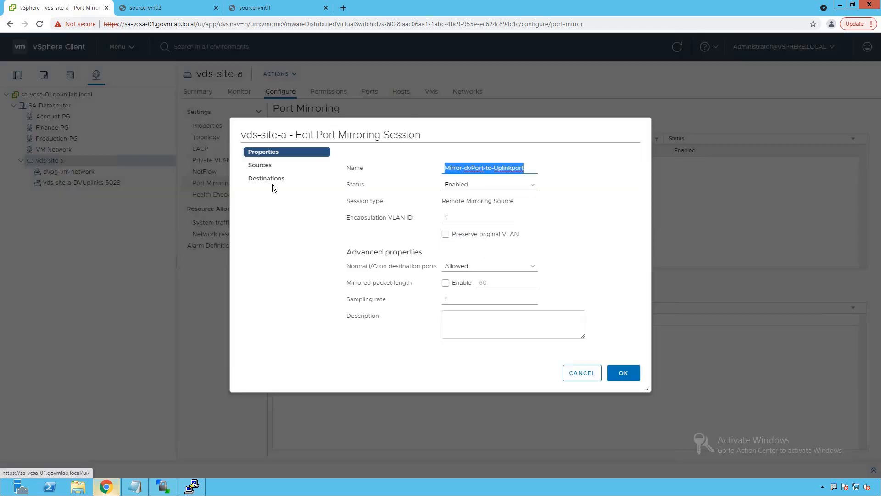
left_click(462, 189)
left_click(459, 202)
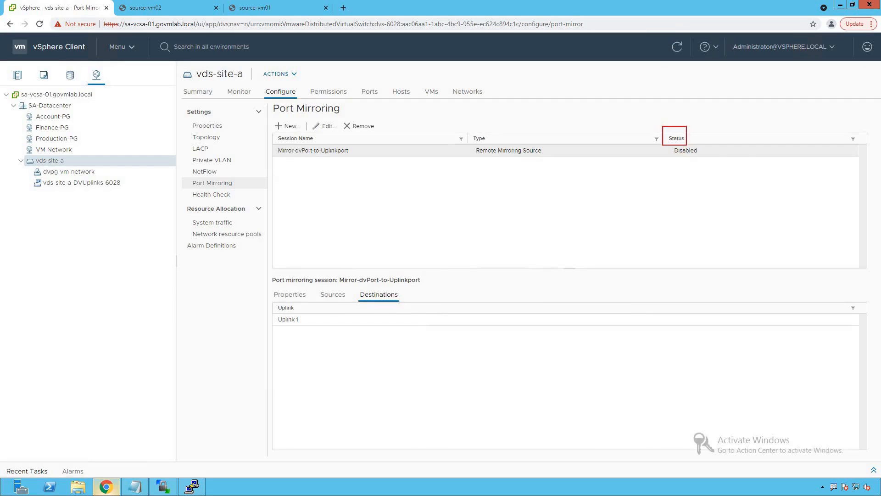
- Switch to the PuTTY session and check the vmnic1 capture with mirroring disabled, inserting blank lines to separate new packets
left_click(192, 486)
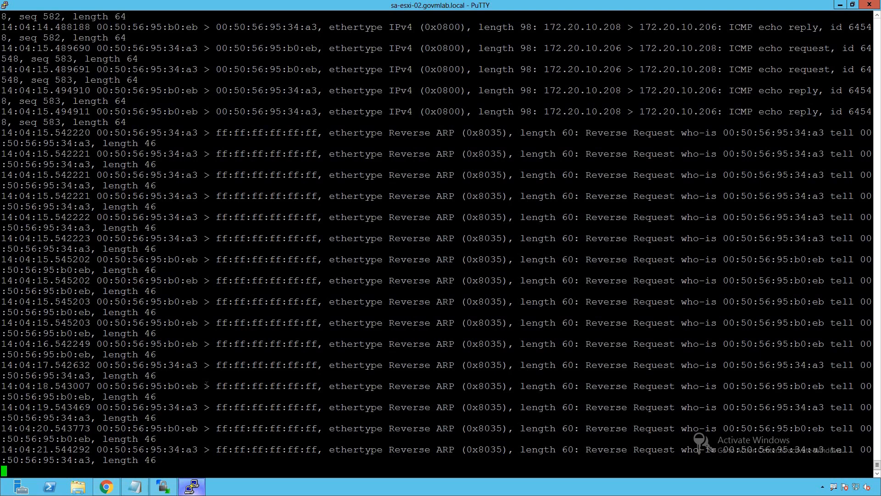
key("Return")
key("Return")
key("Return")
key("Return")
key("Return")
key("Return")
key("Return")
key("Return")
key("Return")
key("Return")
key("Return")
key("Return")
key("Return")
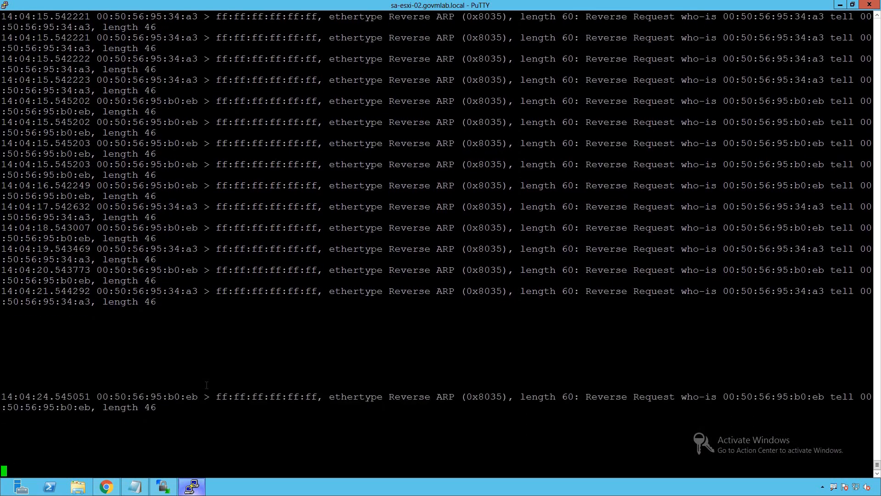
key("Return")
key("Return")
key("Return")
key("Return")
key("Return")
key("Return")
key("Return")
key("Return")
key("Return")
key("Return")
key("Return")
key("Return")
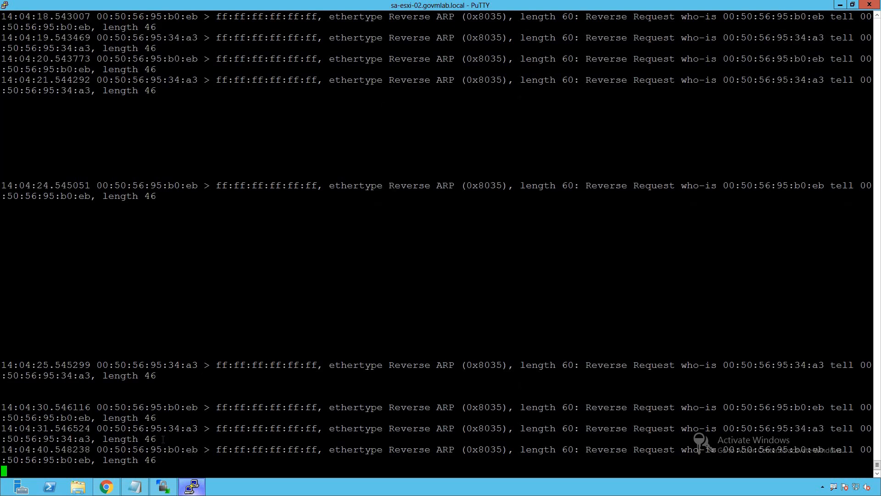
- Return to the vSphere Client and set the status of the Mirror-dvPort-to-Uplinkport session to Enabled
left_click(107, 488)
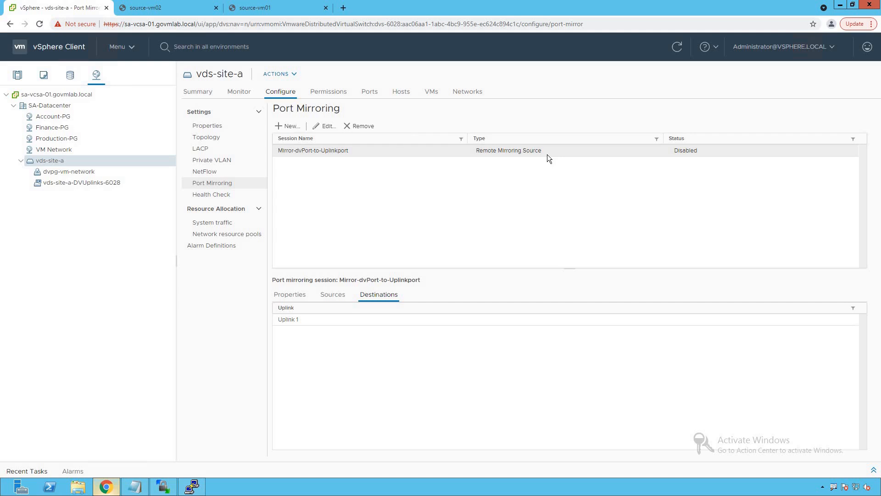
left_click(326, 125)
left_click(472, 186)
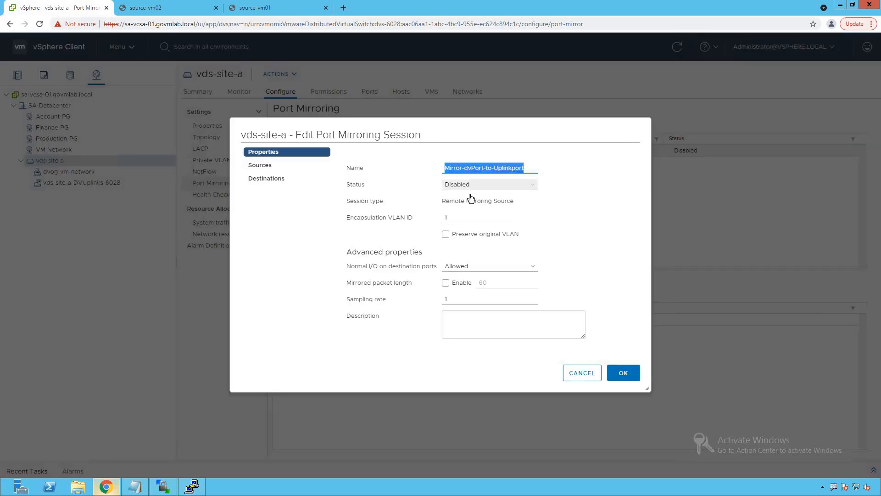
left_click(467, 203)
left_click(624, 373)
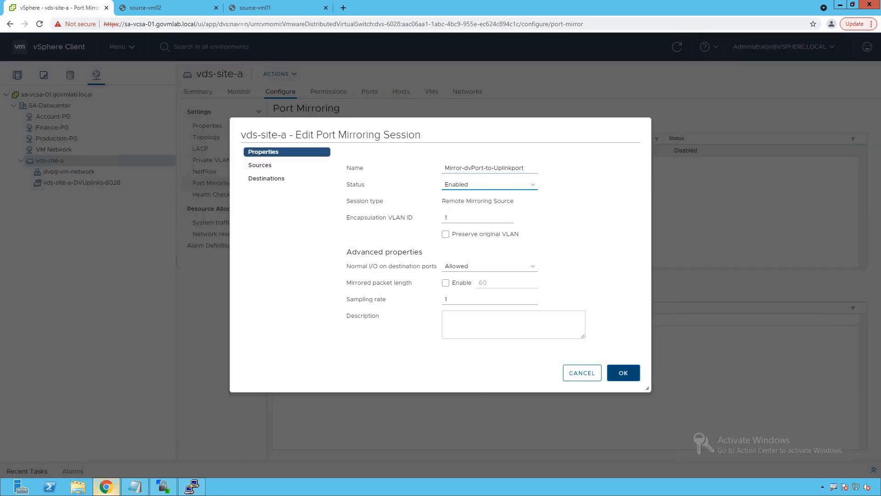
- Switch to the PuTTY session, check the capture for mirrored ICMP packets and stop the packet capture
left_click(192, 486)
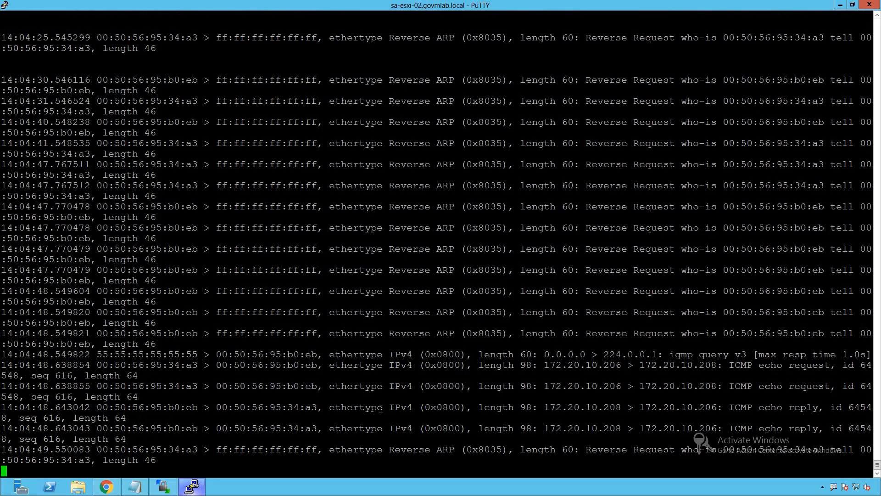
key("ctrl+c")
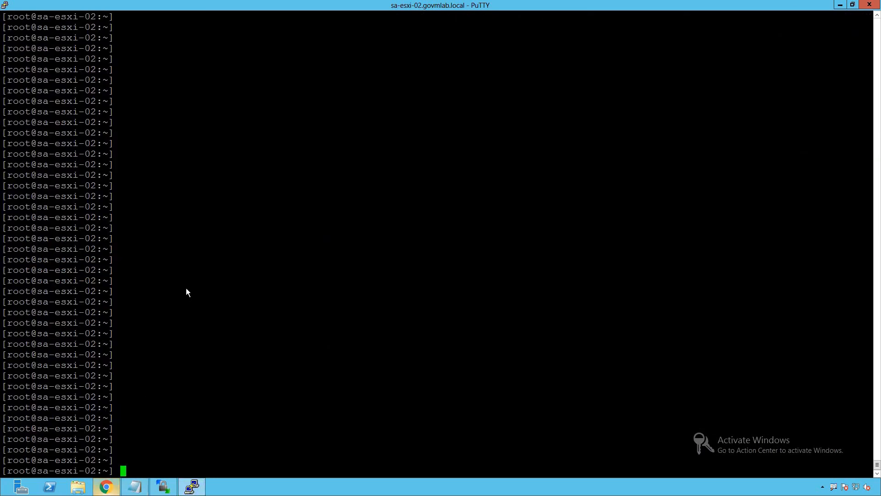
- Return to the vSphere Client and open the Hosts and Clusters inventory
key("alt+Tab")
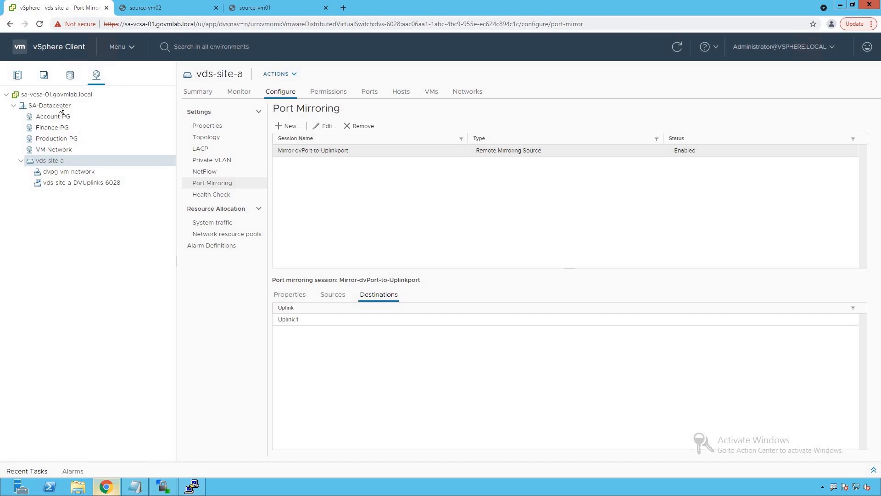
left_click(18, 81)
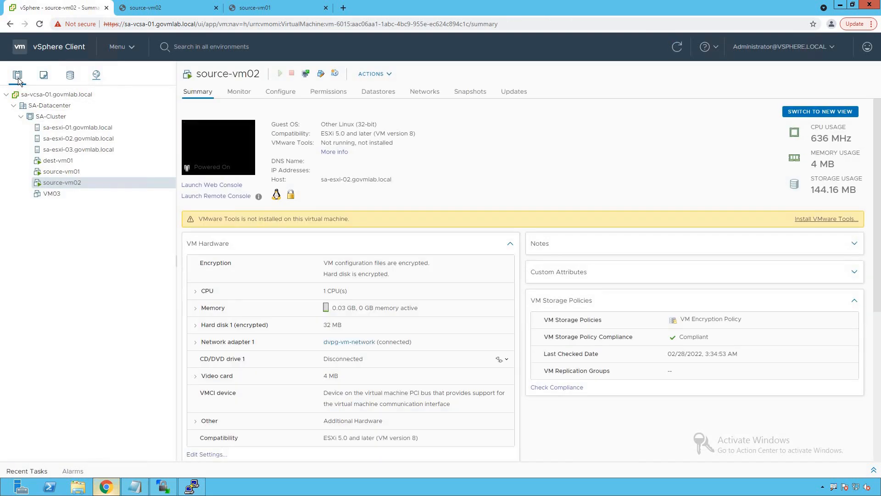